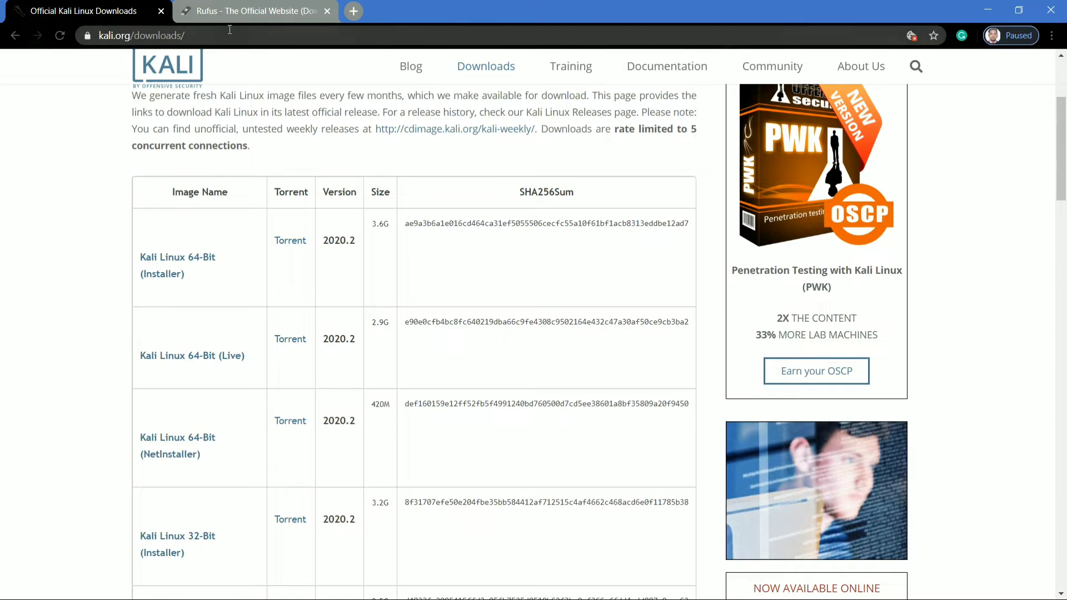
Examine the Kali Linux downloads page at kali.org/downloads and find the Kali Linux 64-Bit (Live) image
drag(230, 33, 69, 36)
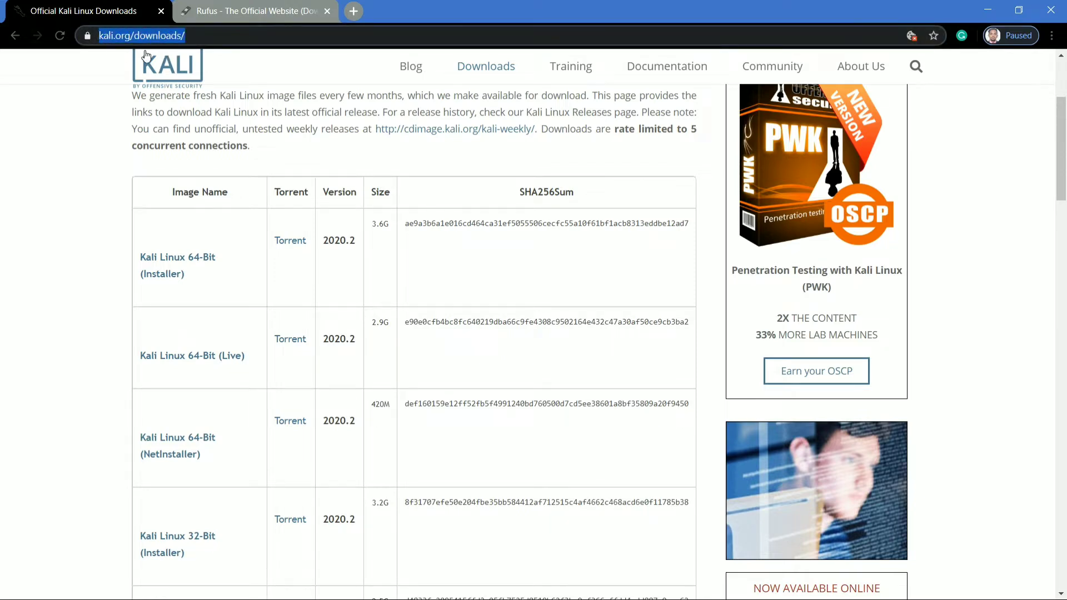
click(301, 161)
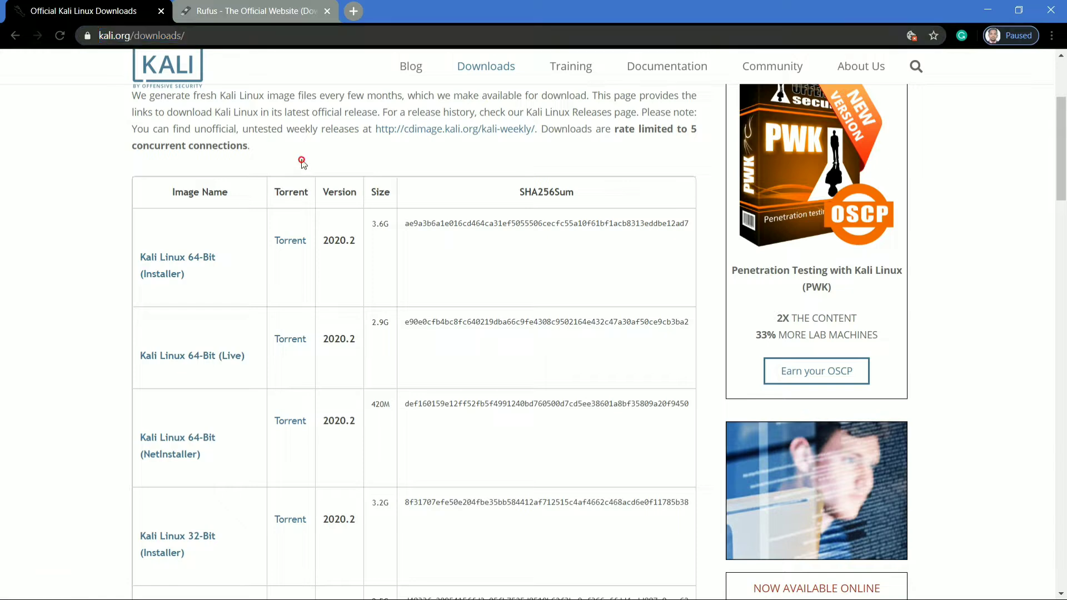
scroll(303, 164, down, 2)
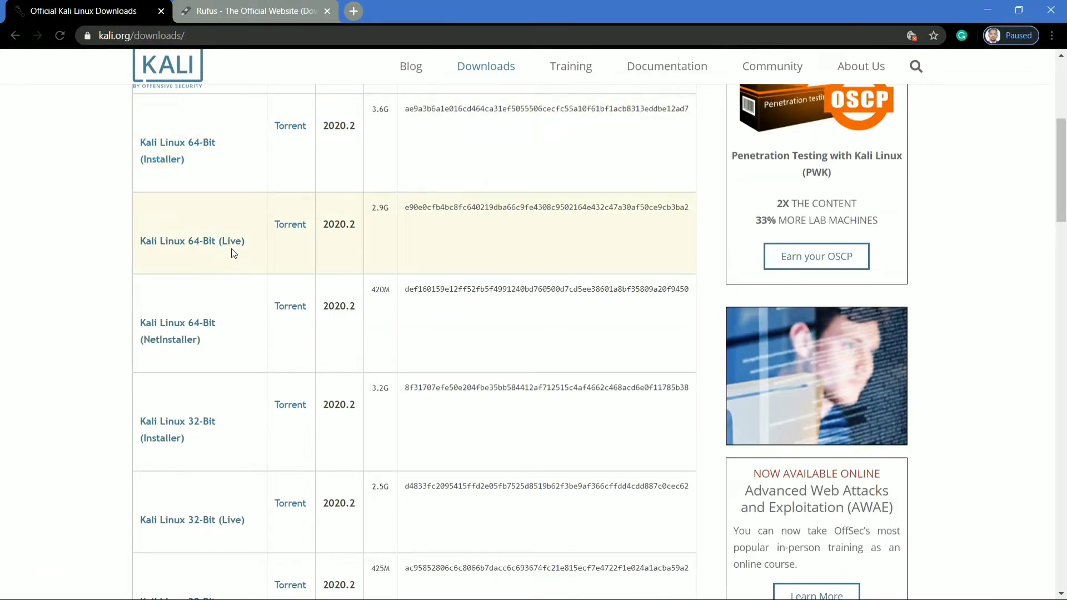
drag(259, 239, 182, 232)
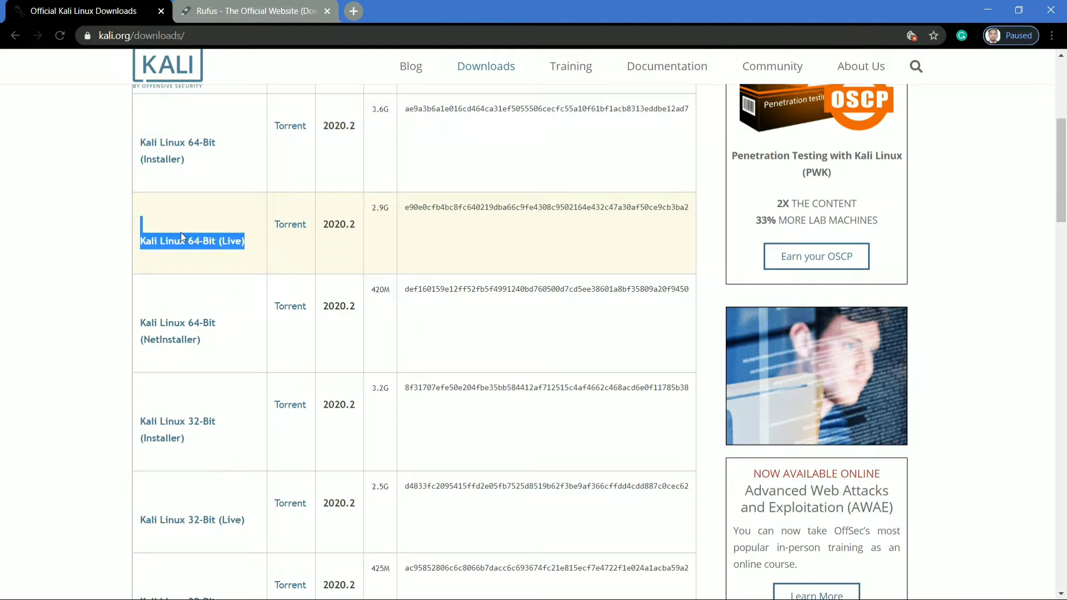
click(40, 253)
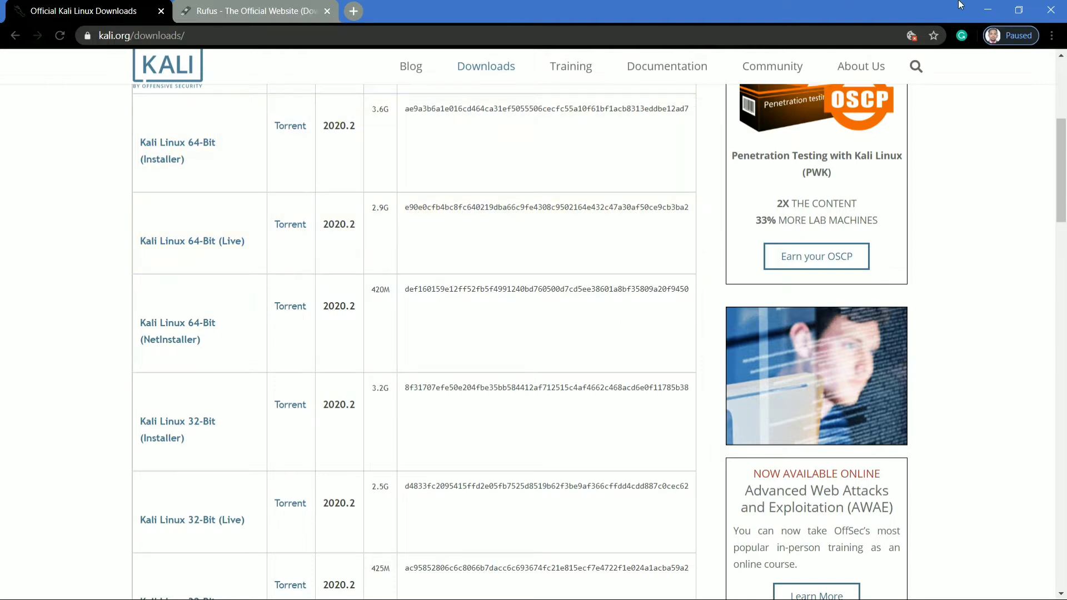
View the Rufus website and find the Rufus 3.10 link in its Download section
click(284, 4)
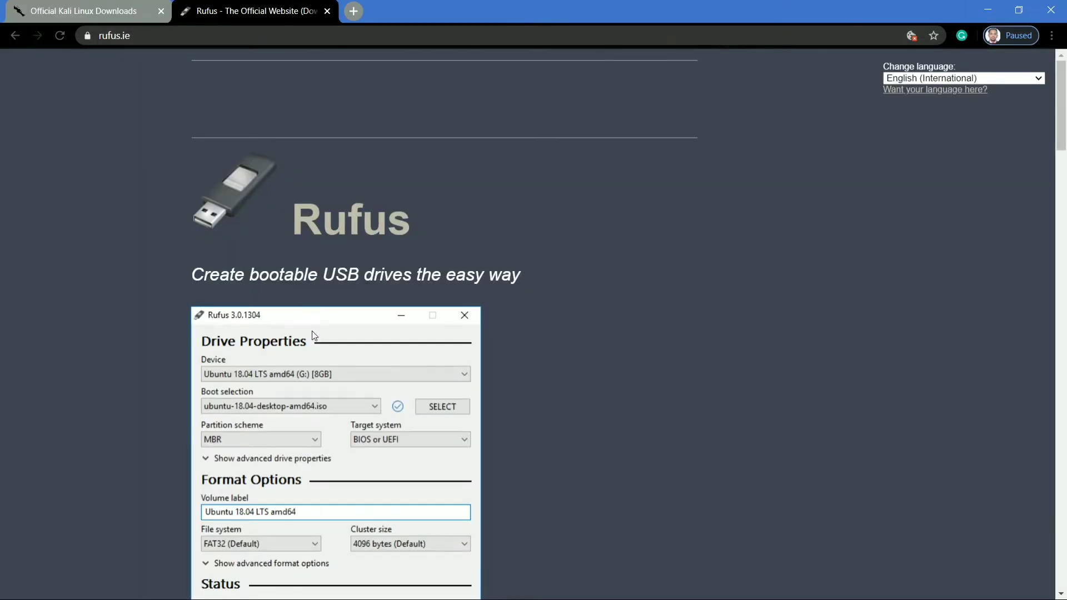
scroll(451, 341, down, 4)
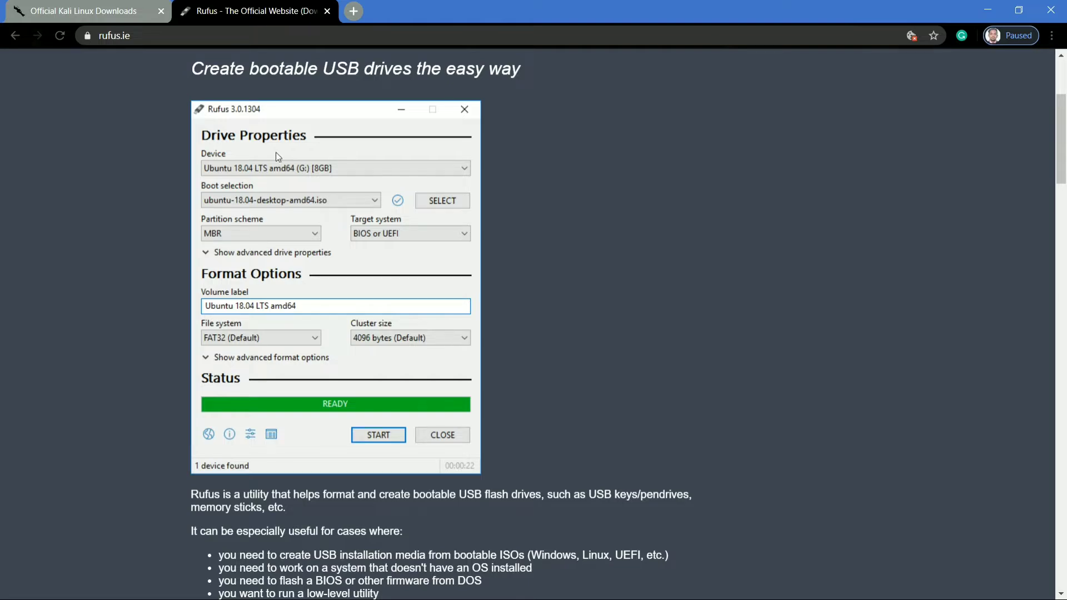
scroll(315, 244, up, 2)
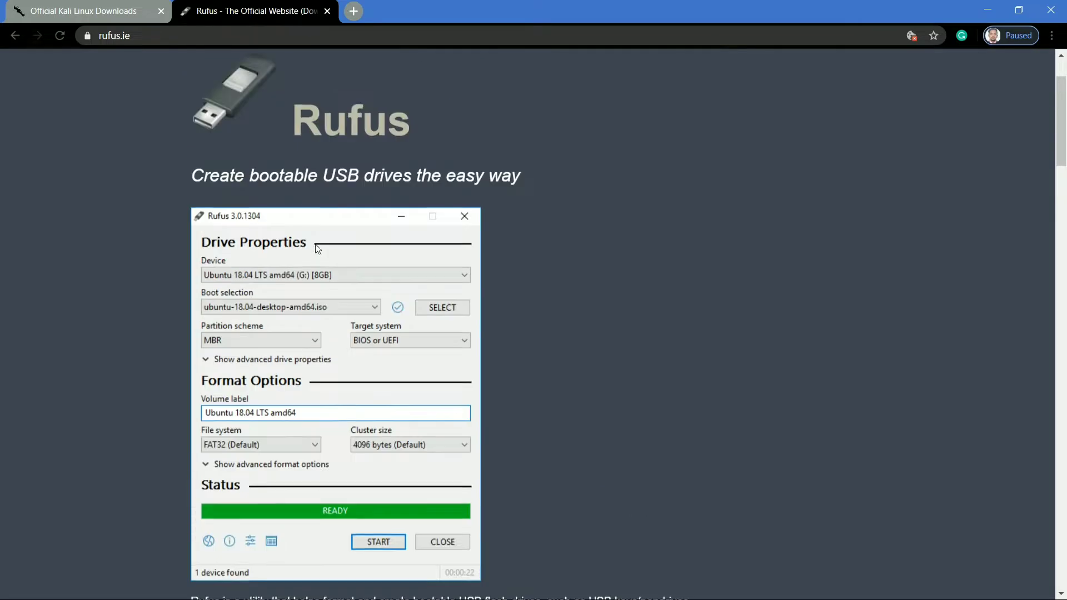
scroll(315, 244, down, 7)
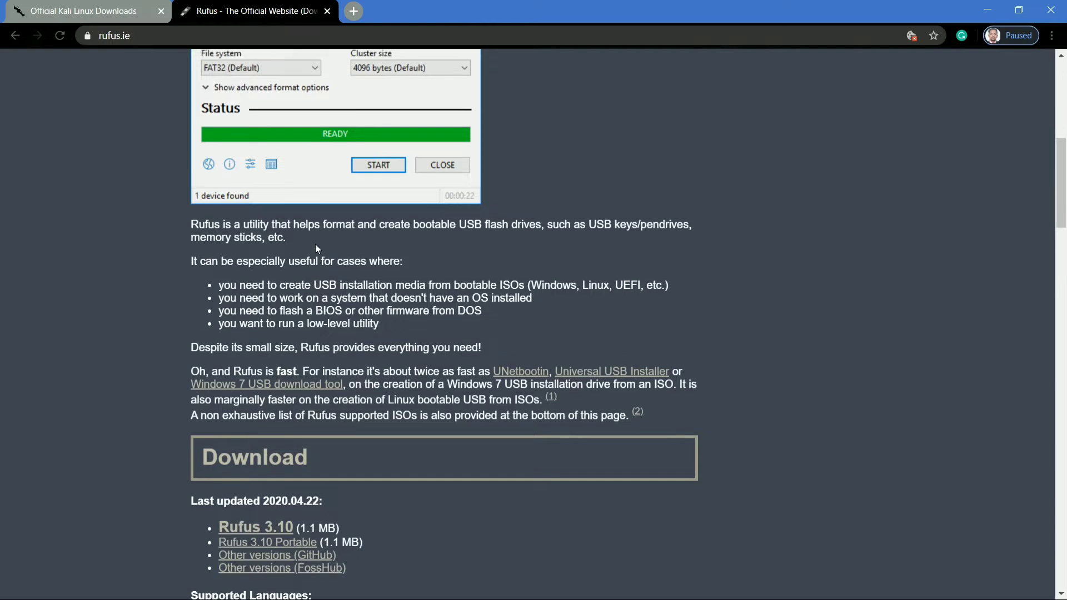
scroll(315, 245, down, 2)
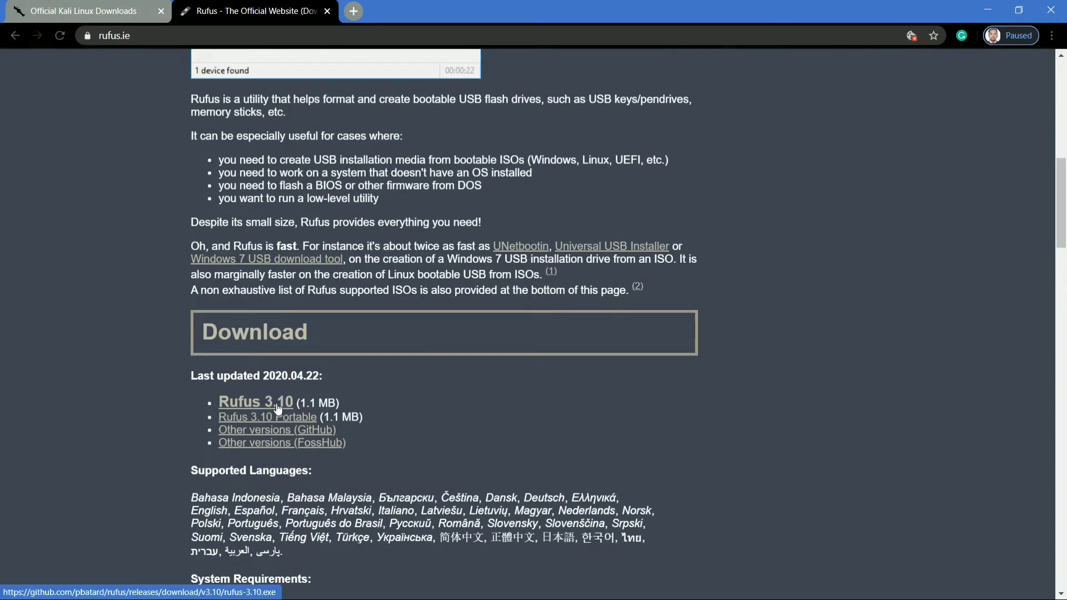
scroll(796, 362, up, 9)
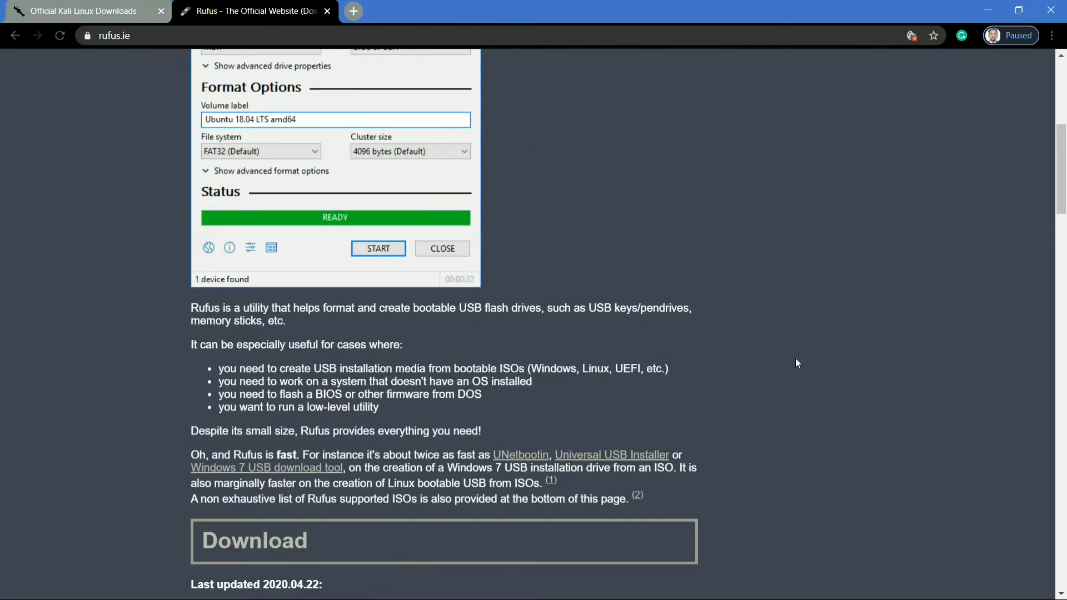
Minimize the browser, switch to the Rufus application and reposition its window on the desktop
click(987, 9)
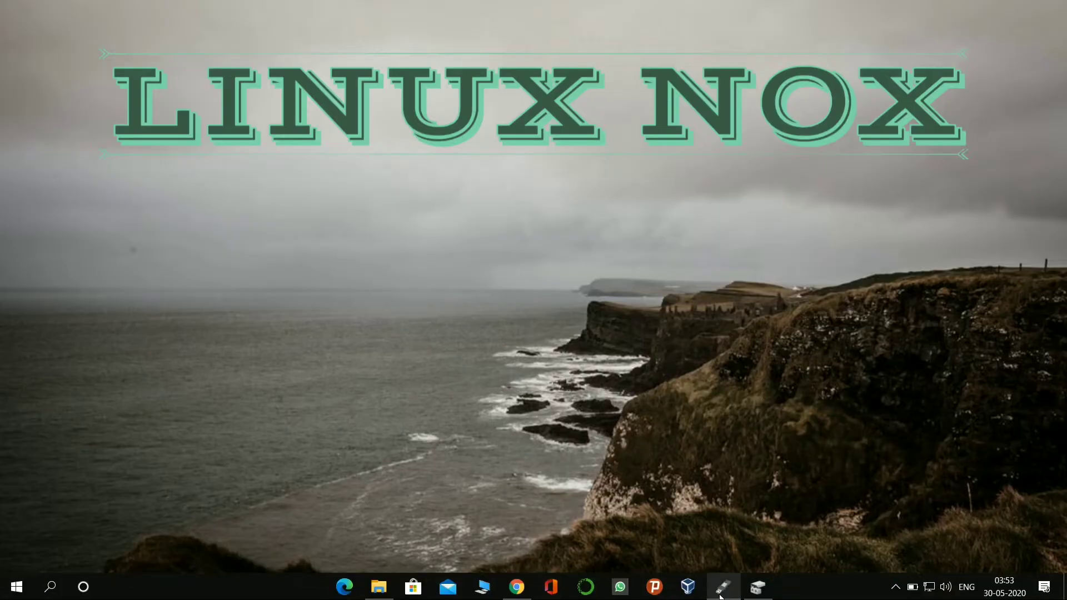
click(721, 588)
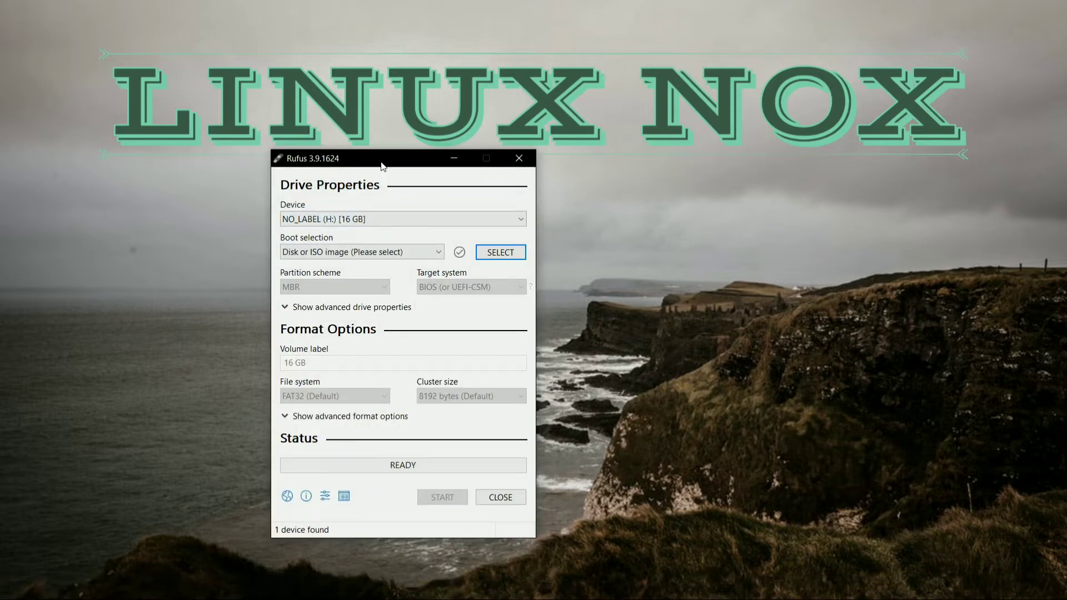
drag(381, 166, 356, 158)
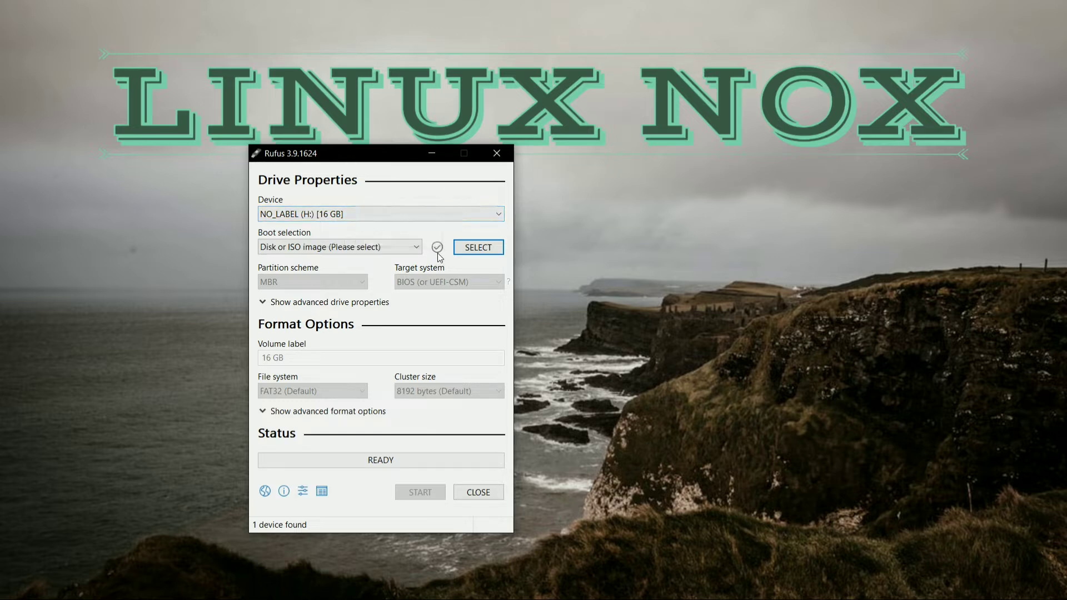
Load kali-linux-2020.1-live-amd64 from the "kali all versions" folder inside "linux based os" as the boot image
click(466, 253)
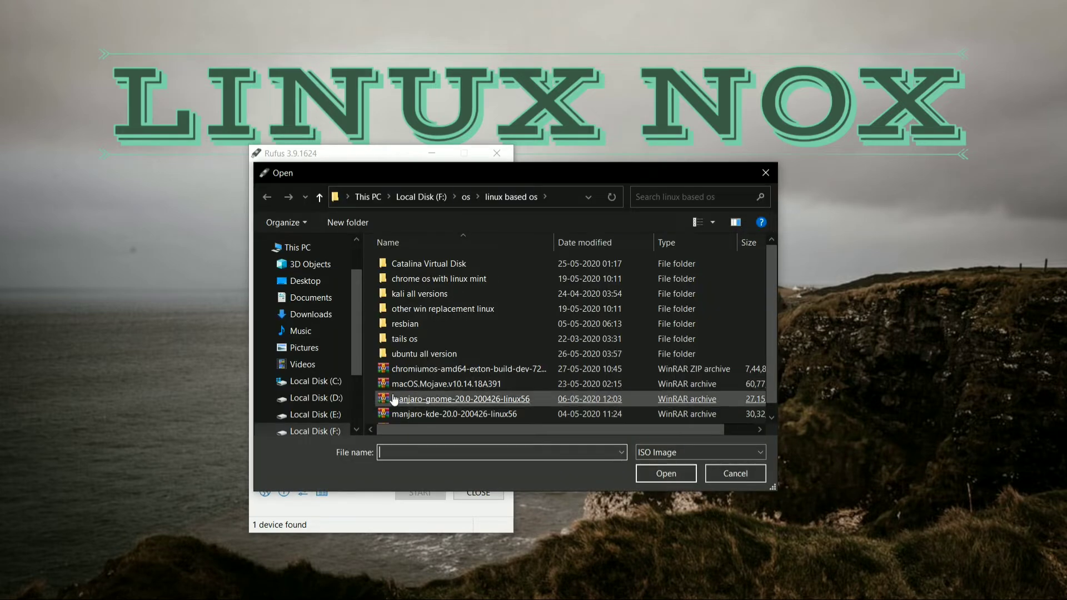
click(466, 198)
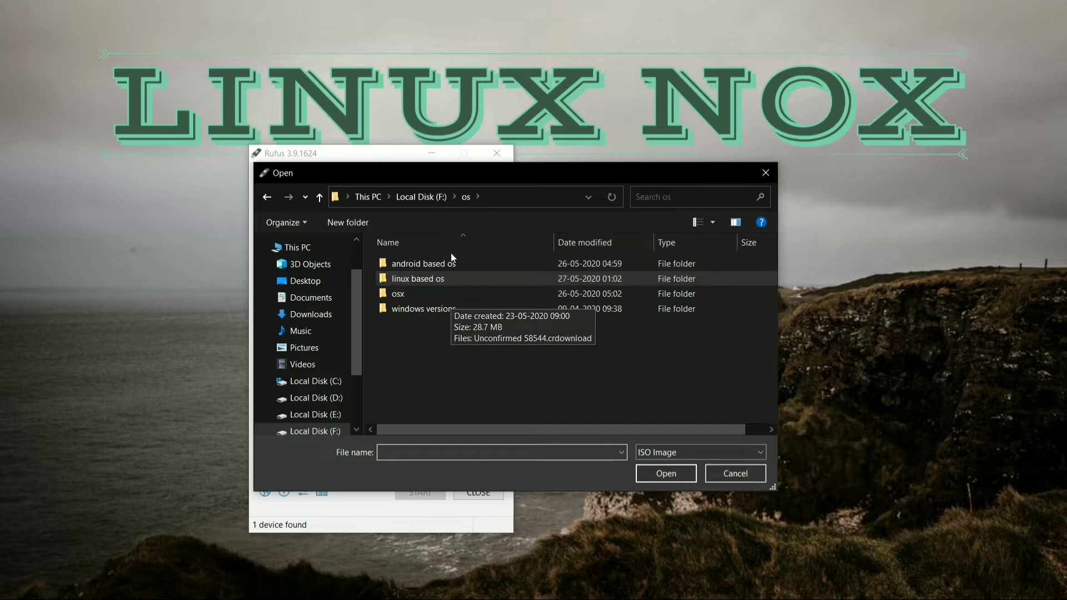
double_click(445, 279)
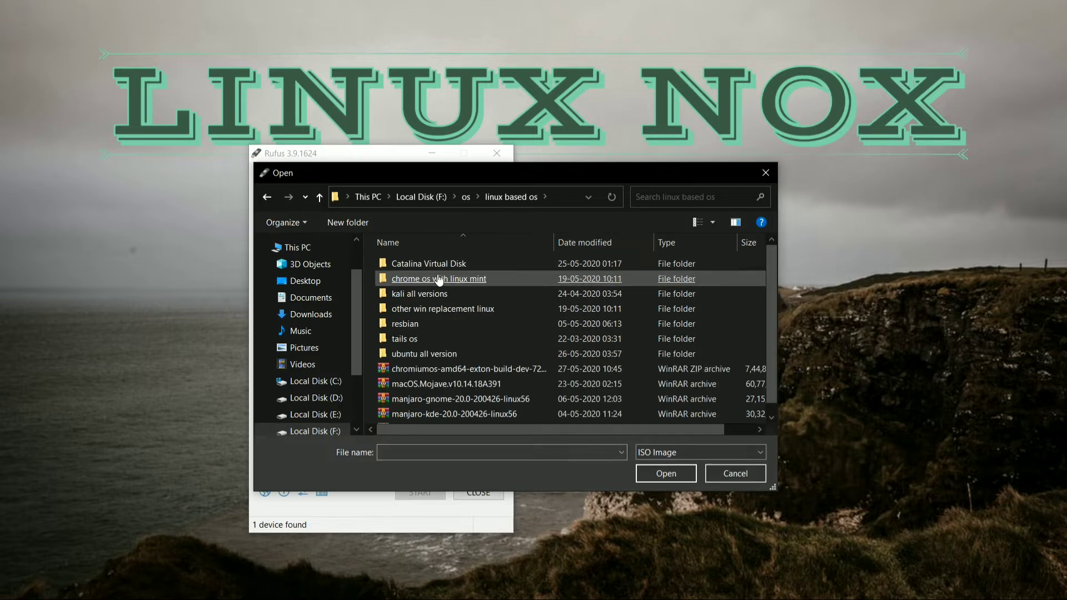
double_click(425, 294)
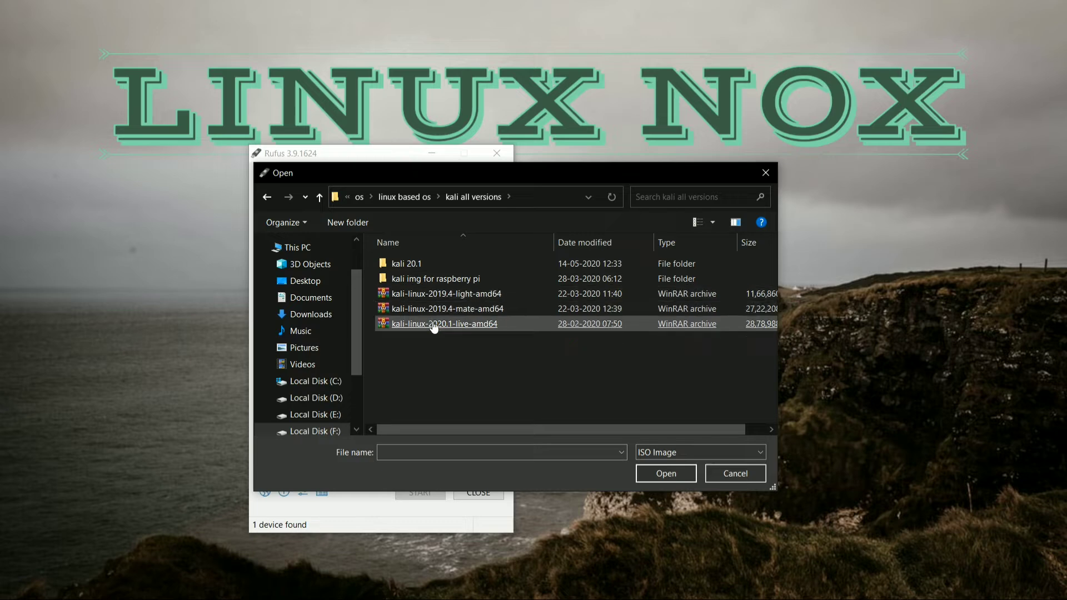
double_click(438, 325)
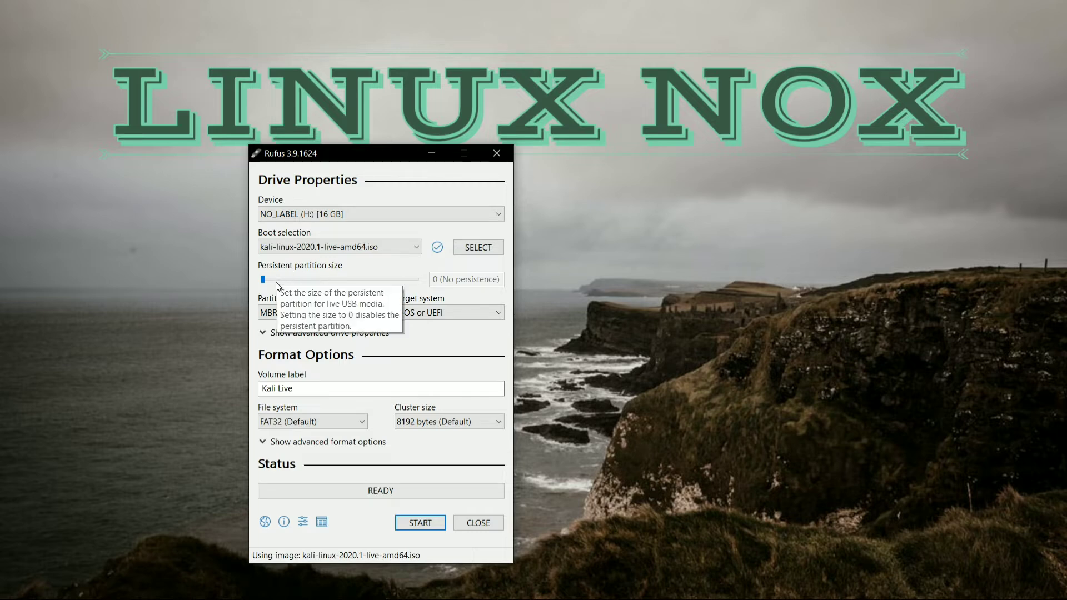
Set the persistent partition size to 10 GB and choose FAT32 (Default) as the file system
drag(266, 278, 296, 276)
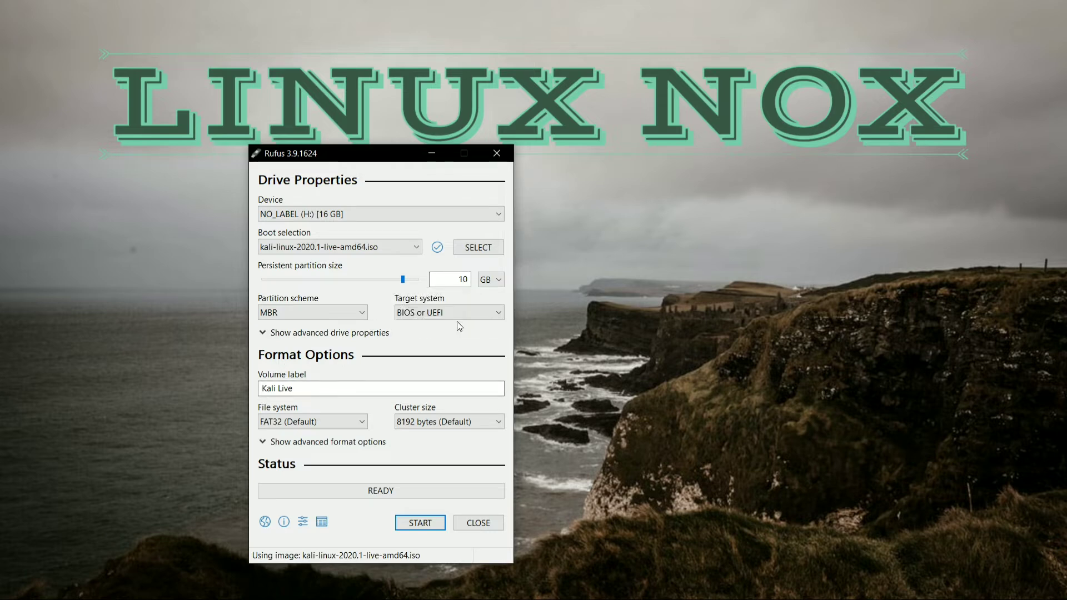
click(361, 425)
click(333, 434)
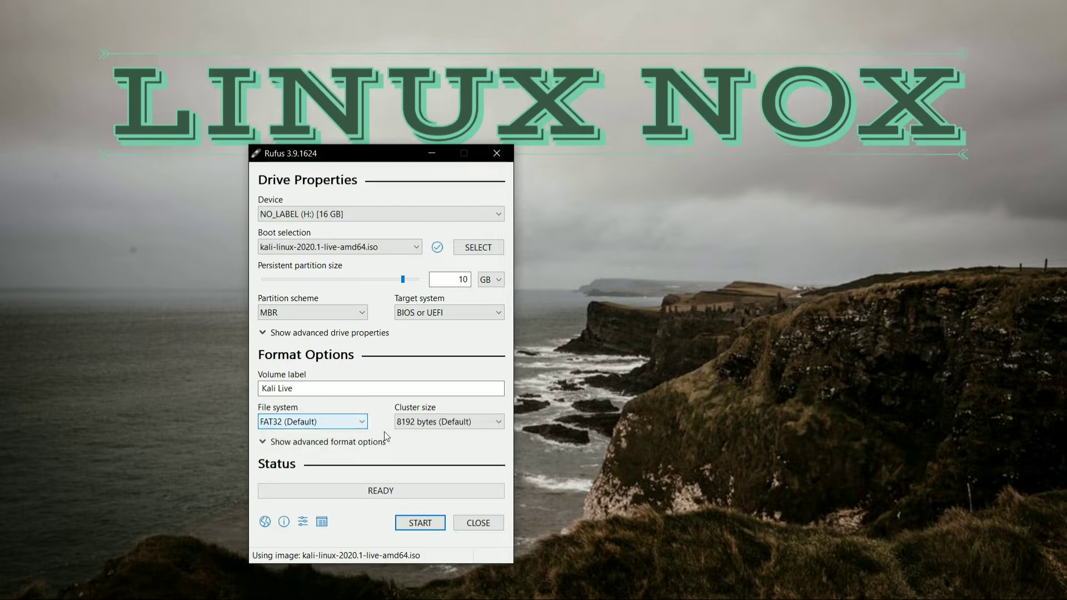
Review the advanced format options, leave extended label and icon file creation enabled, and collapse them again
click(264, 443)
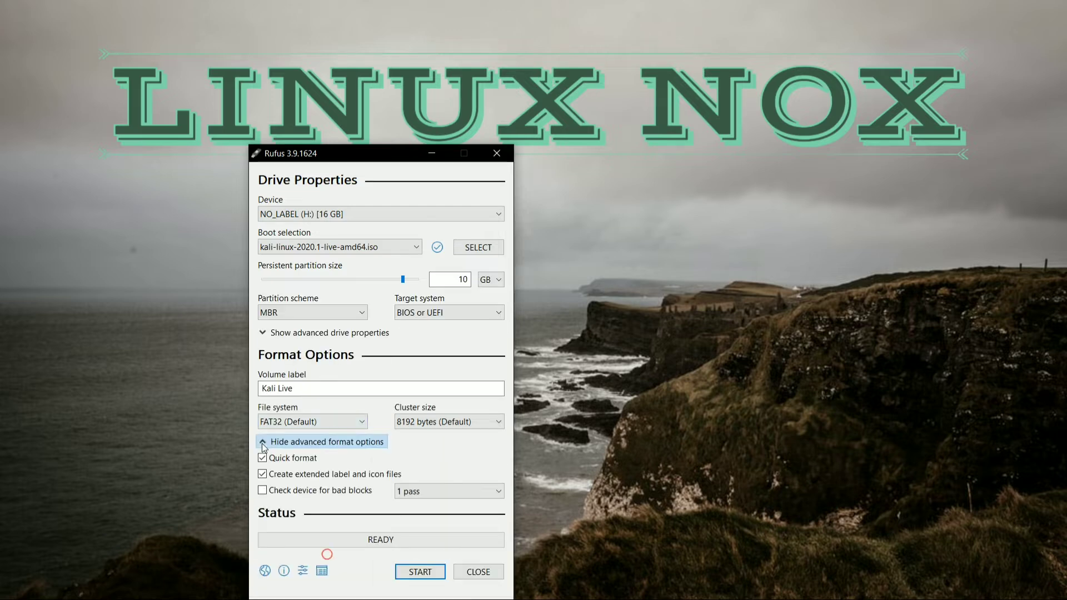
click(262, 474)
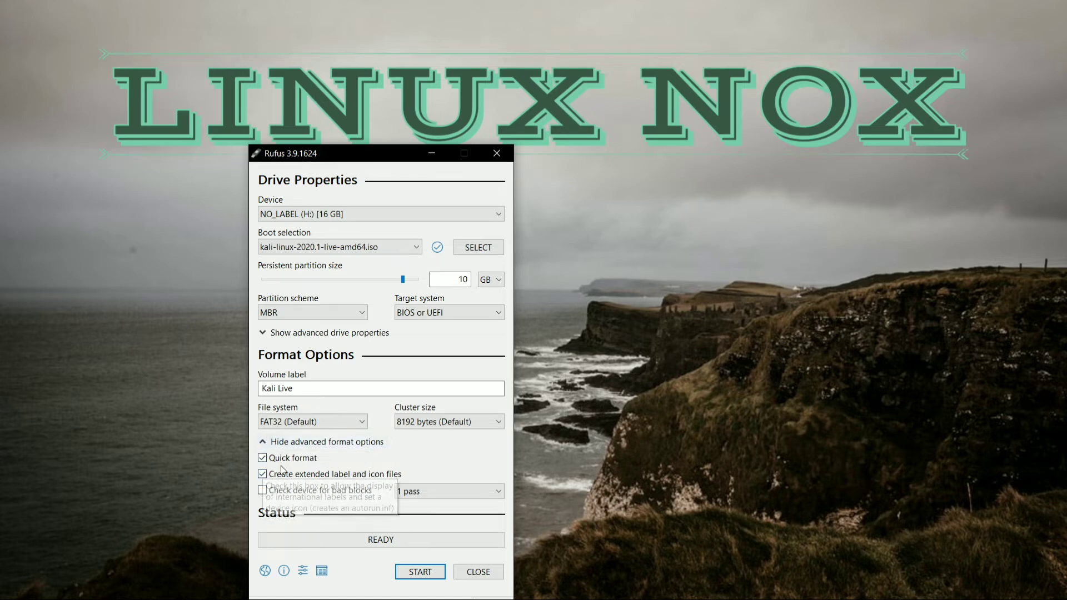
click(263, 474)
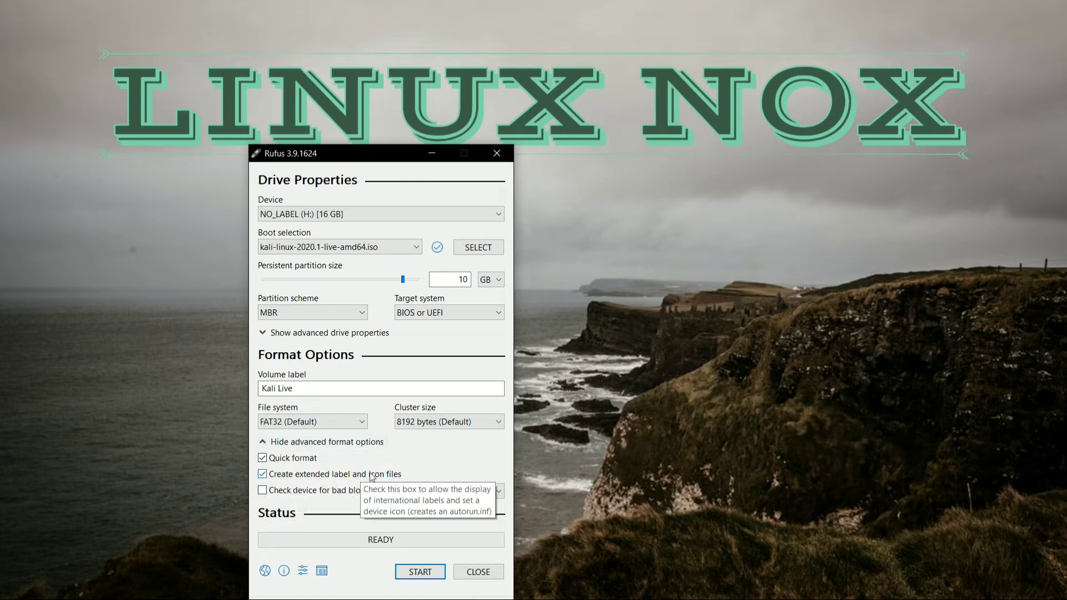
click(263, 442)
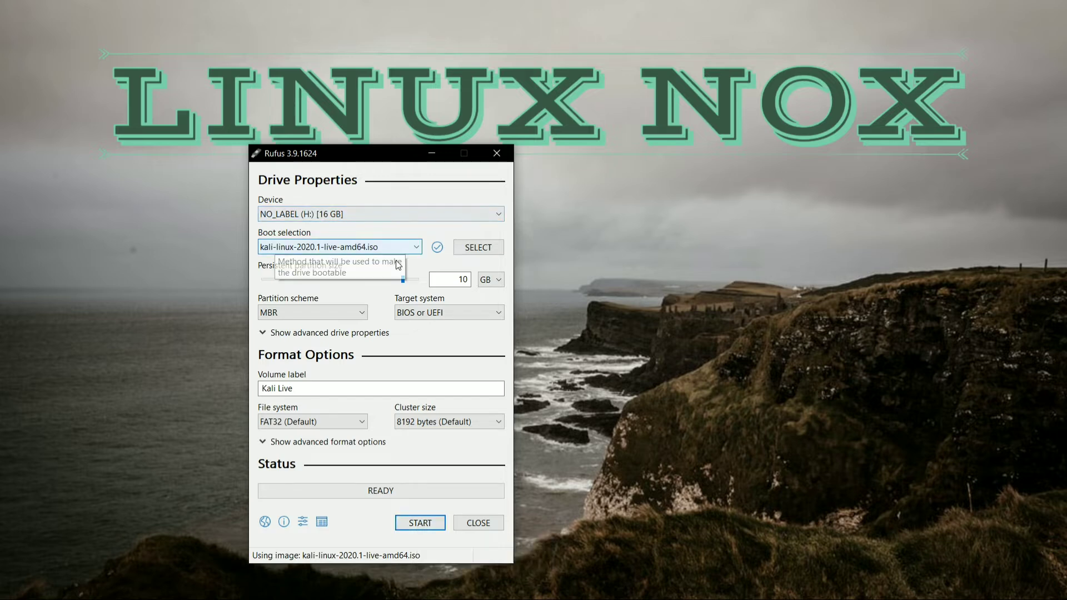
Write the Kali image to the 16 GB USB drive, accepting the data erasure, and close Rufus after it finishes
click(415, 522)
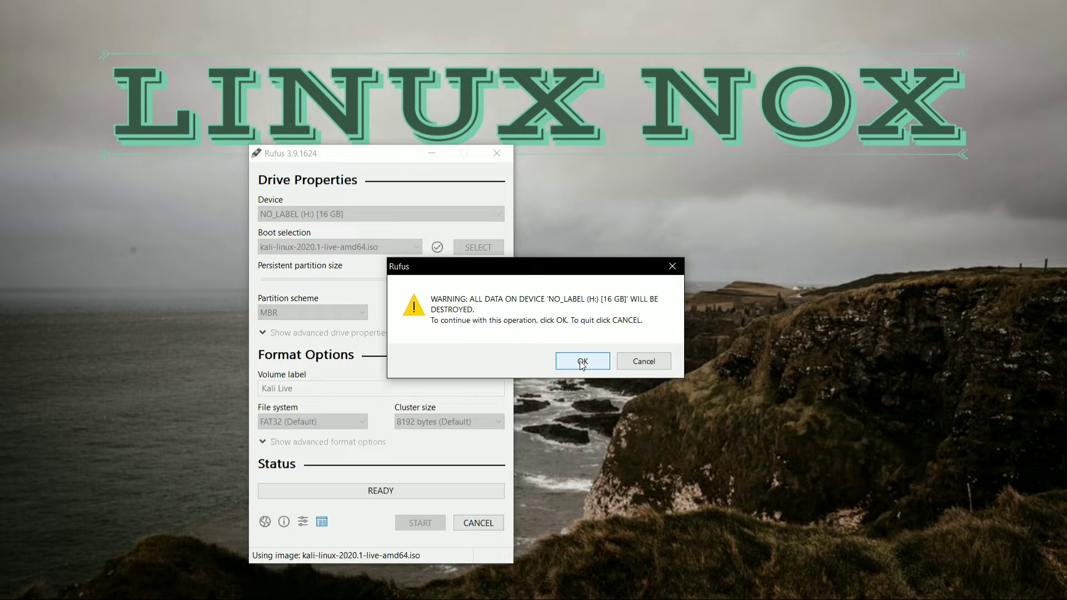
click(582, 362)
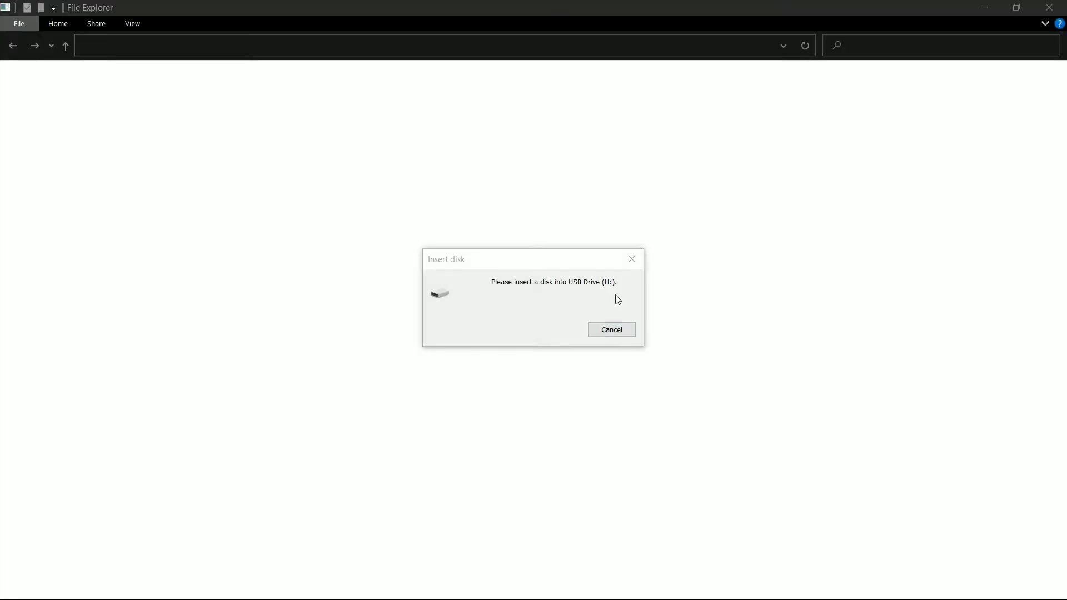
click(616, 332)
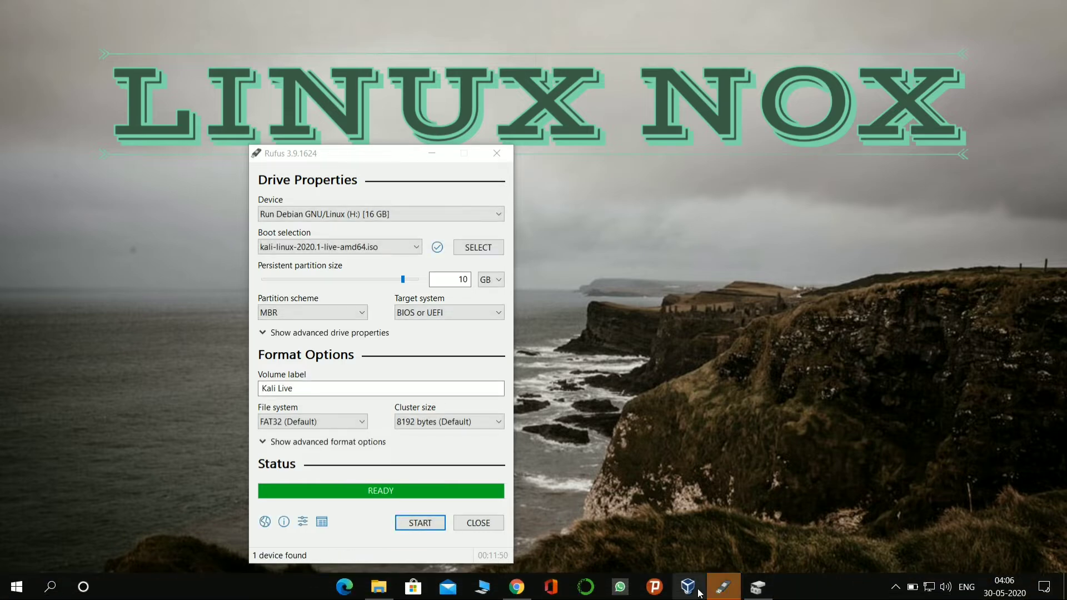
click(724, 590)
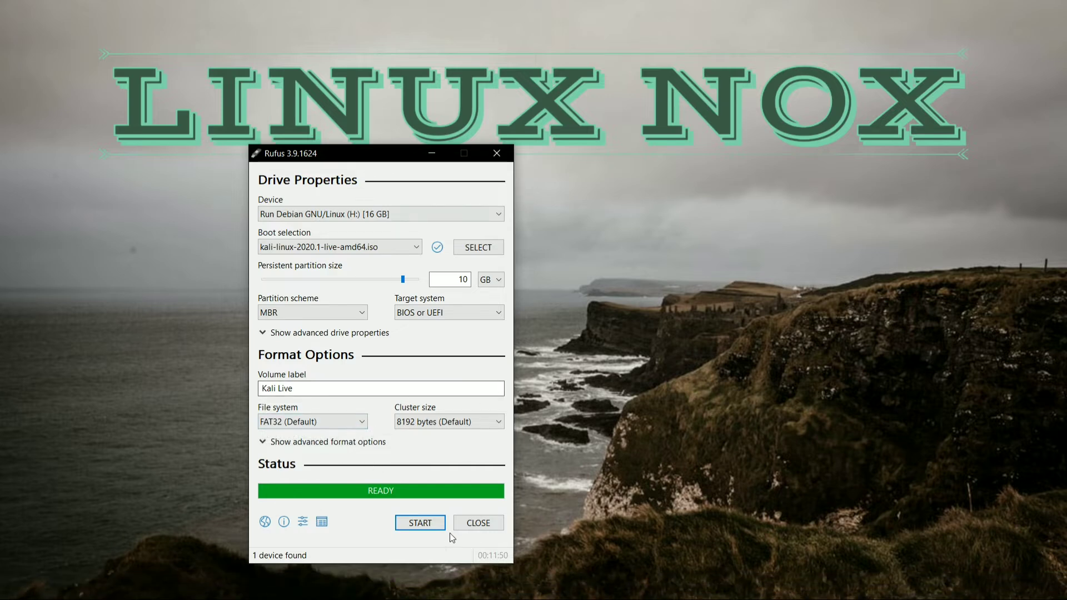
click(478, 523)
Switch to Disk Management, examine the partitions on the removable Disk 2, and close the window
key(super)
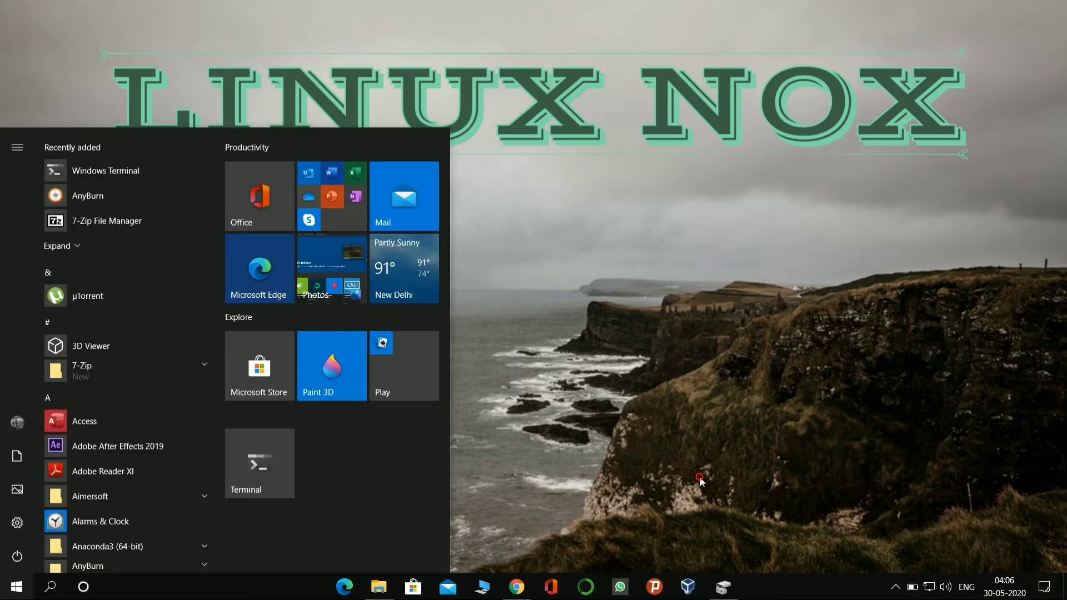
click(729, 596)
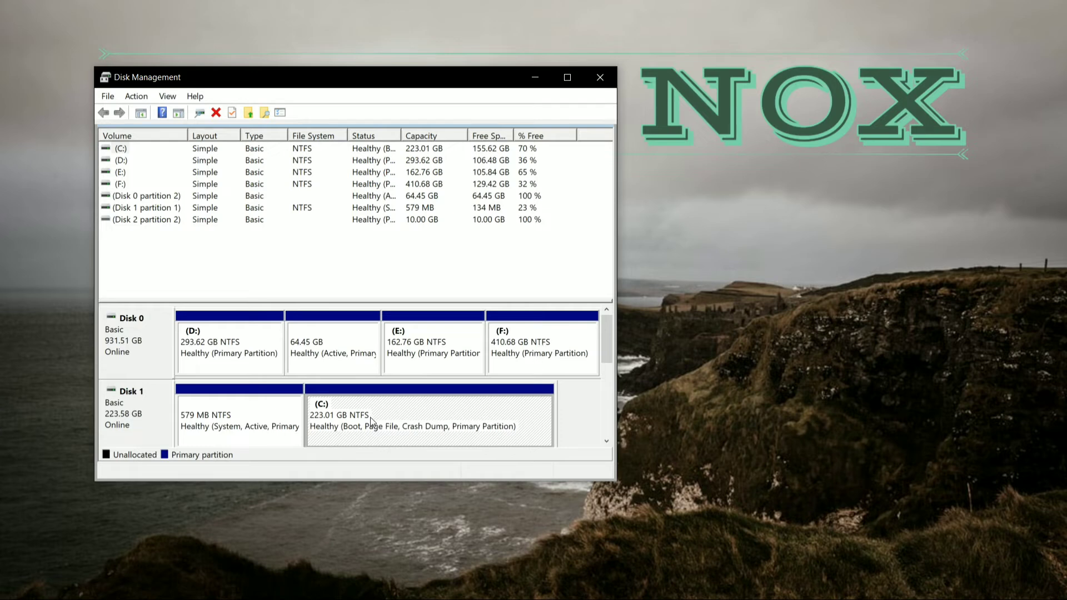
click(576, 412)
click(610, 406)
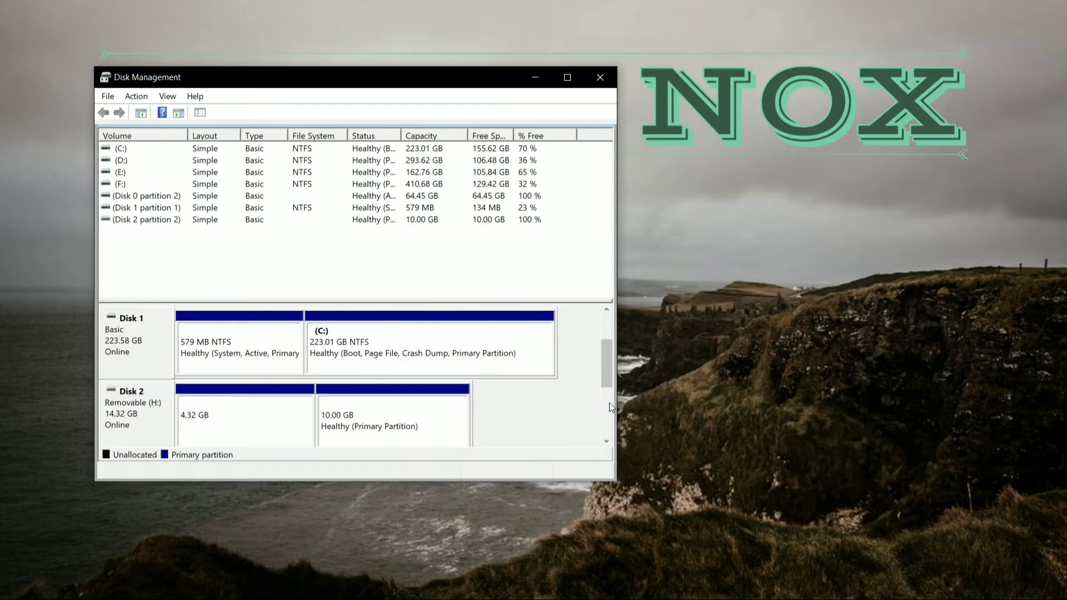
click(610, 404)
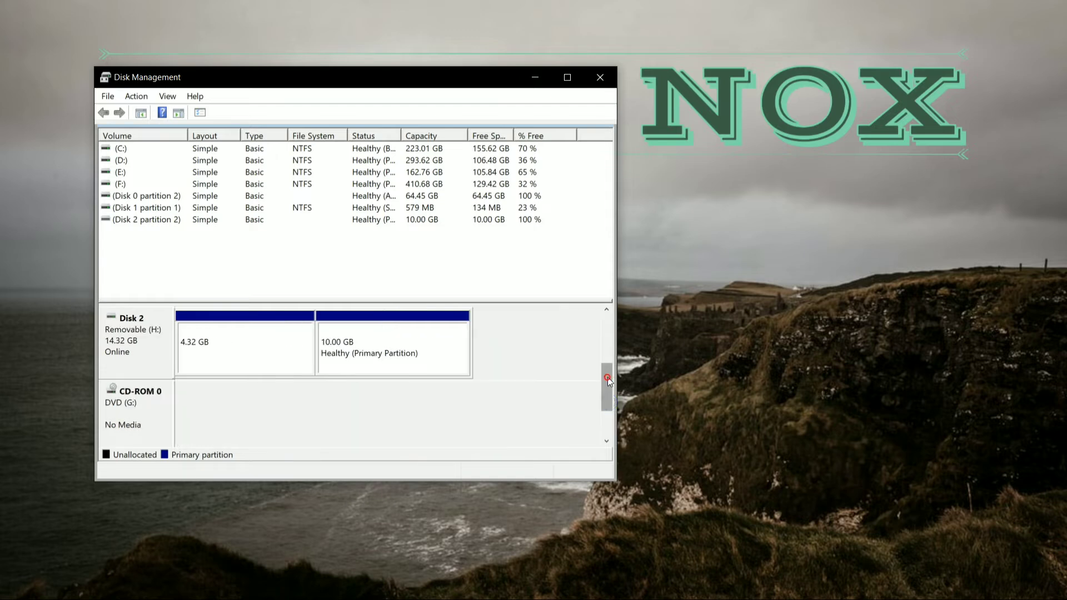
drag(608, 377, 608, 358)
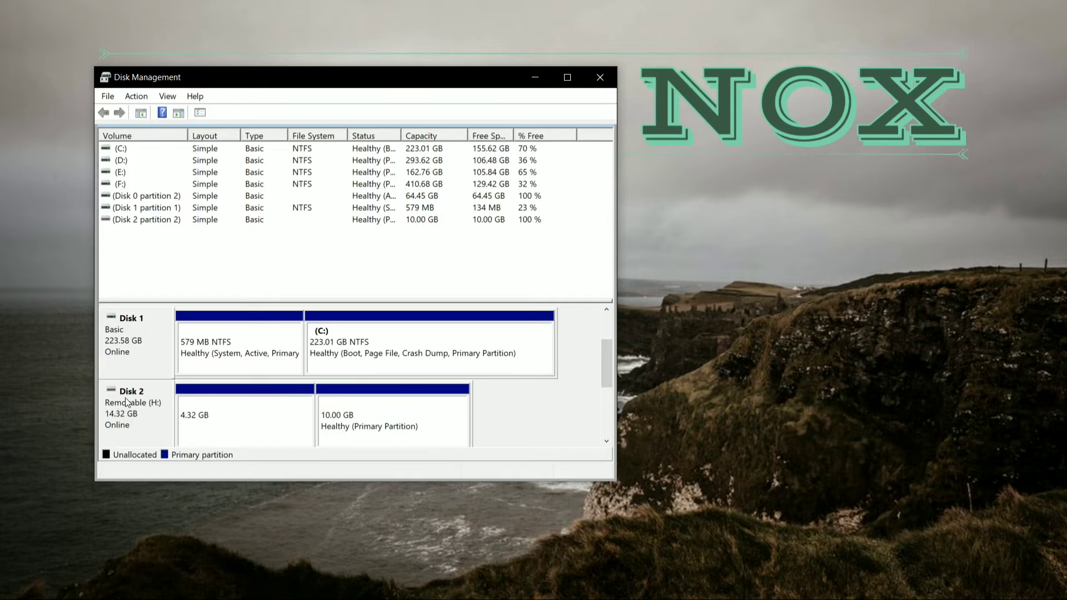
click(598, 77)
Restart the computer and boot from the USB Hard Drive - SanDisk entry in the Boot Option Menu
click(17, 586)
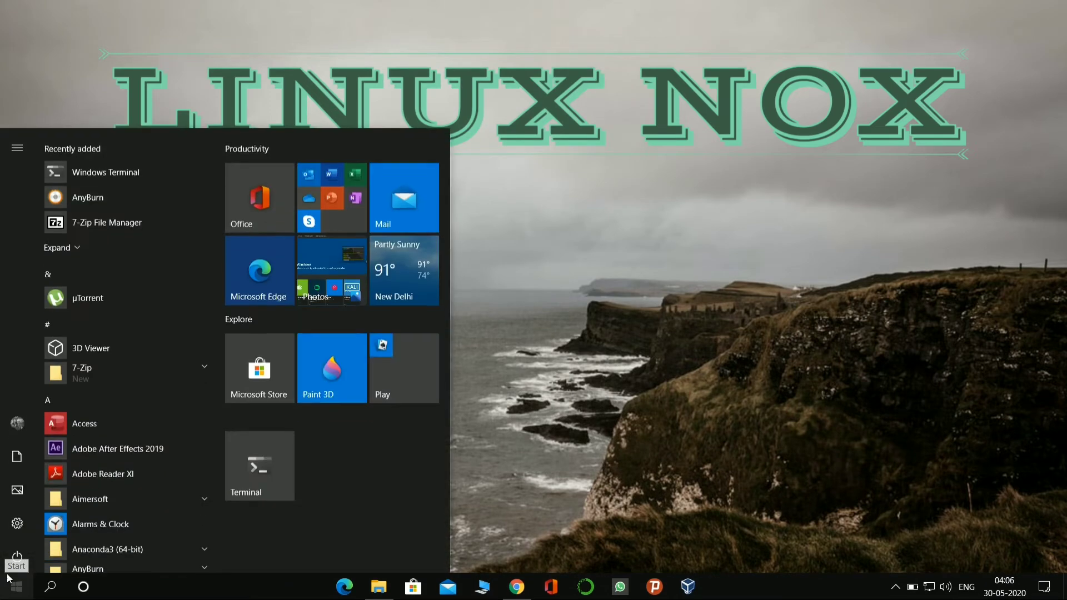
click(15, 564)
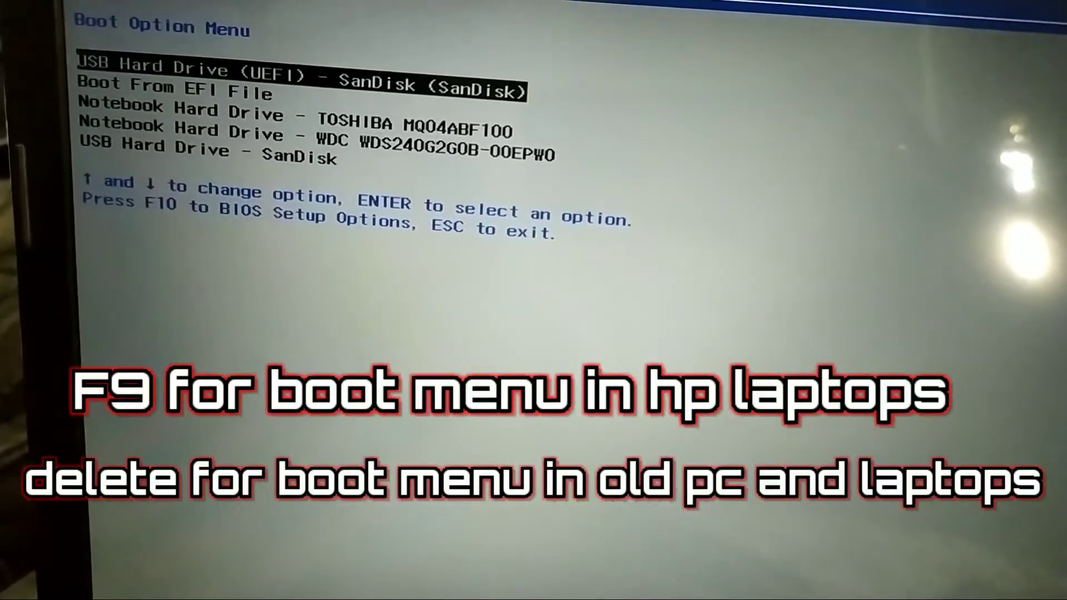
key(Down)
key(Down)
key(Down)
key(Down)
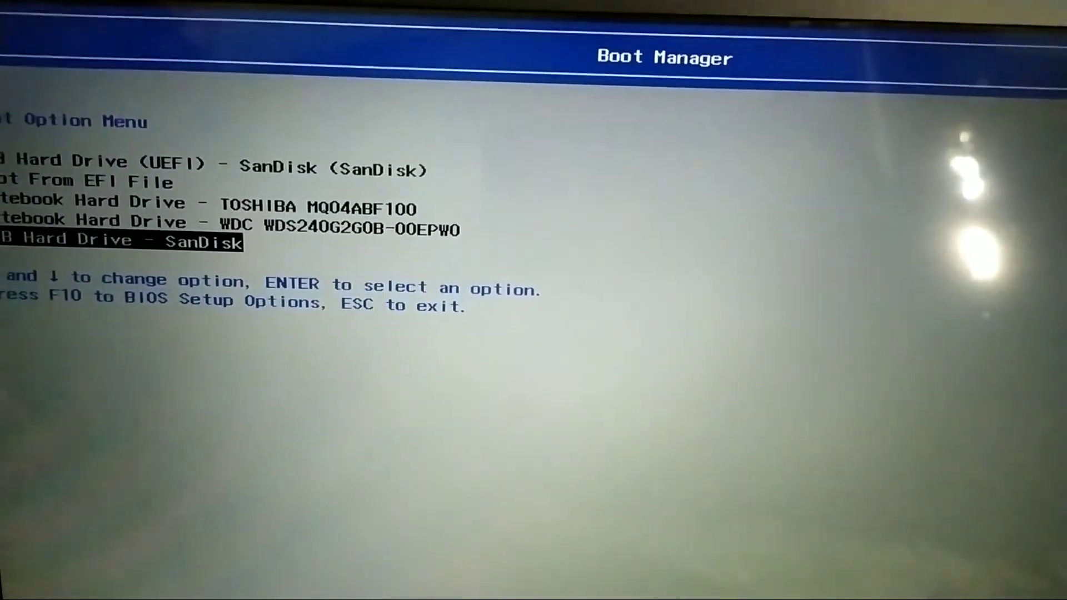
key(Return)
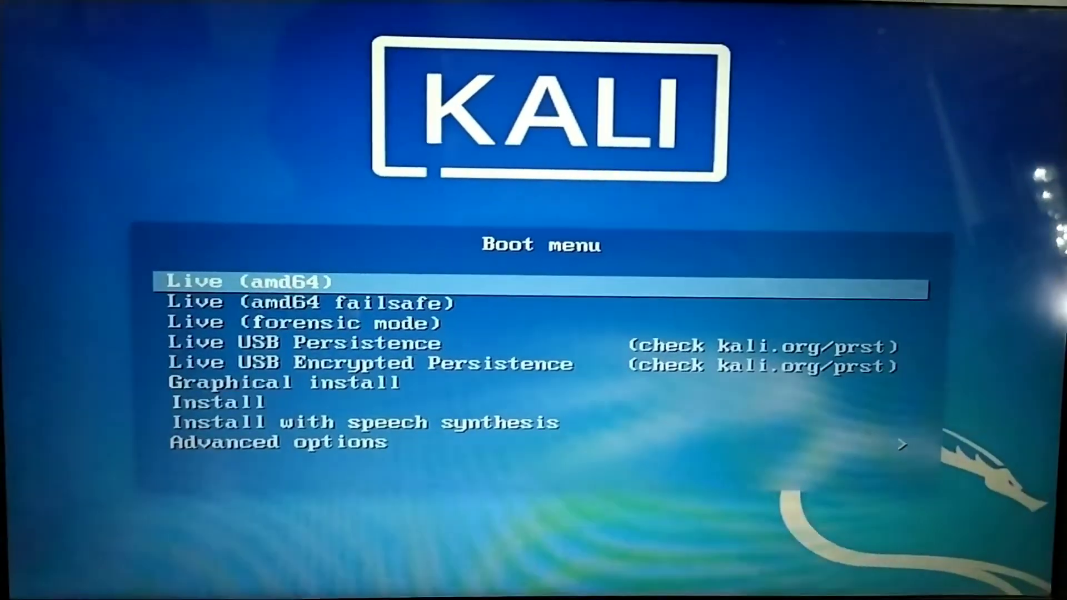
Start Kali in Live USB Persistence mode from its boot menu
key(Down)
key(Down)
key(Down)
key(Down)
key(Down)
key(Down)
key(Down)
key(Down)
key(Up)
key(Up)
key(Up)
key(Up)
key(Up)
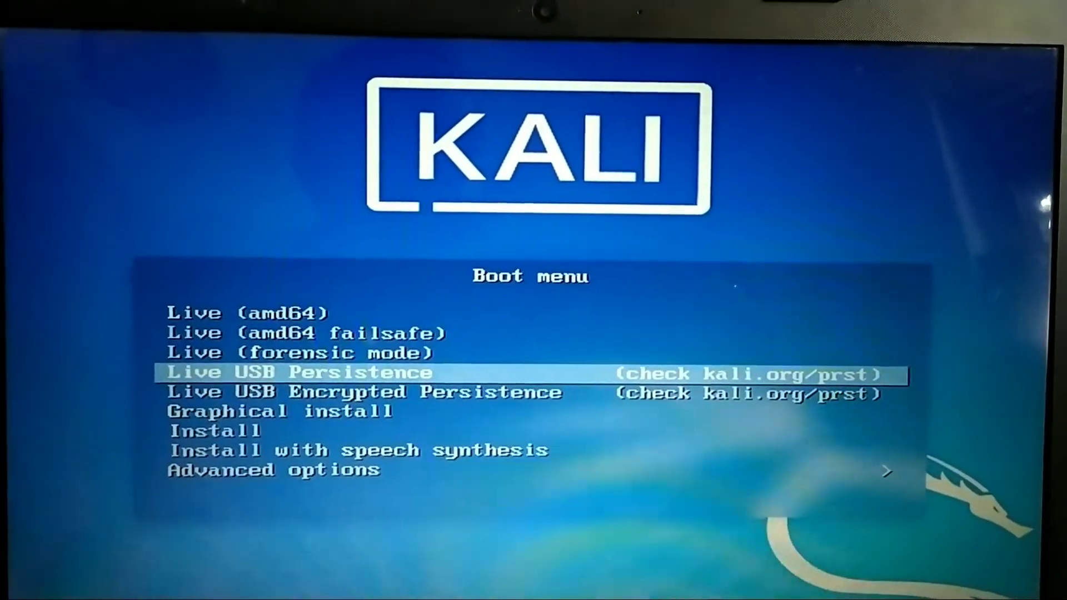
key(Return)
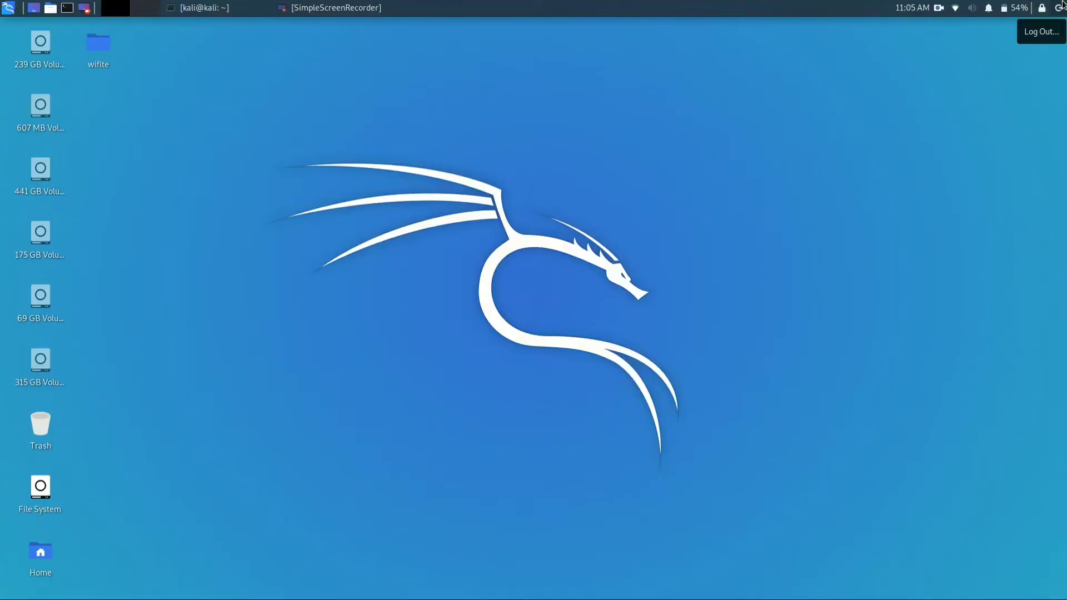
Check the log-out options without ending the session, and browse the application menu's favorites and tool categories
click(1059, 8)
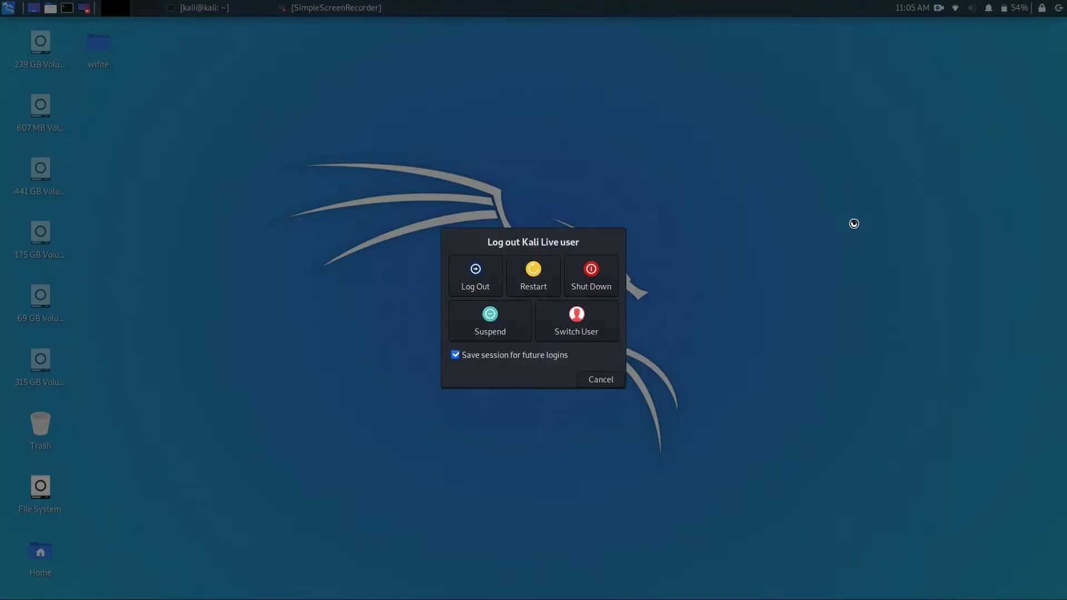
click(590, 382)
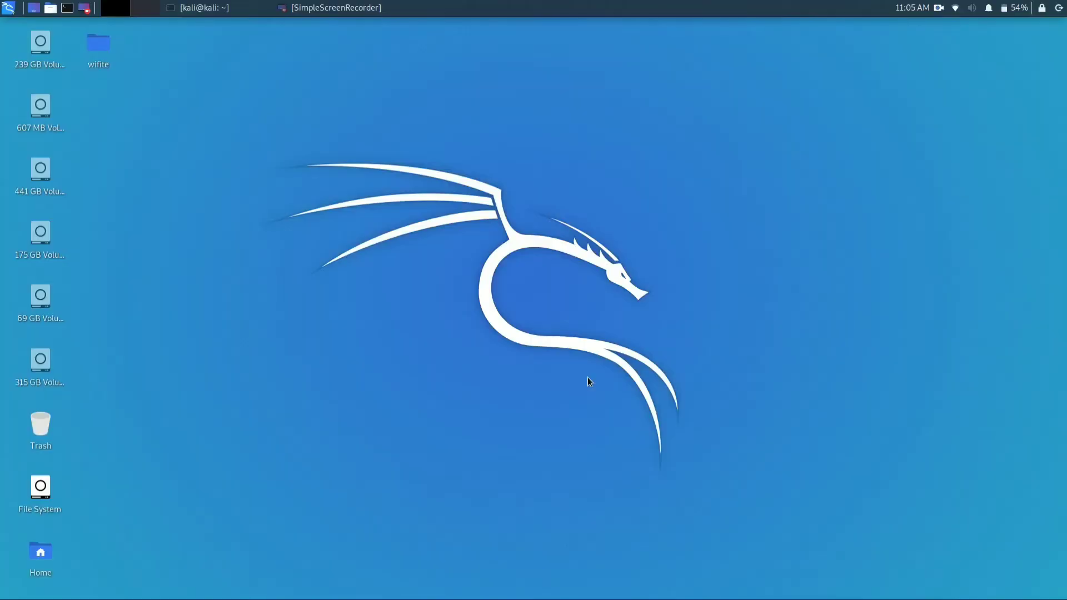
click(8, 7)
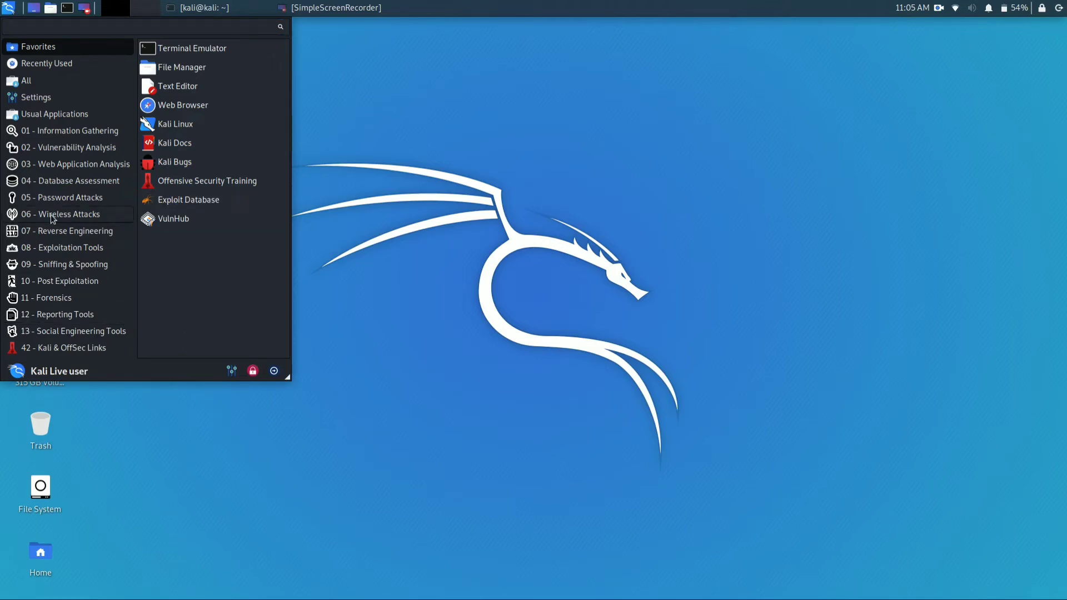
key(Up)
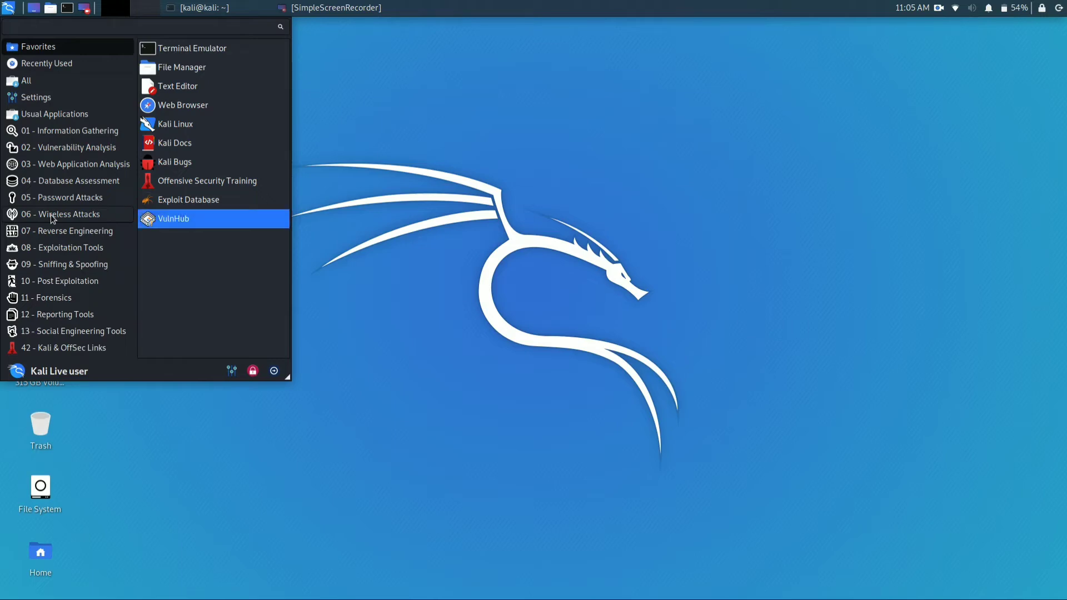
key(Left)
key(Down)
key(Down)
key(Down)
key(Down)
key(Down)
key(Down)
key(Down)
key(Down)
key(Down)
key(Down)
key(Down)
key(Down)
key(Down)
key(Down)
key(Down)
key(Down)
key(Down)
key(Down)
key(Down)
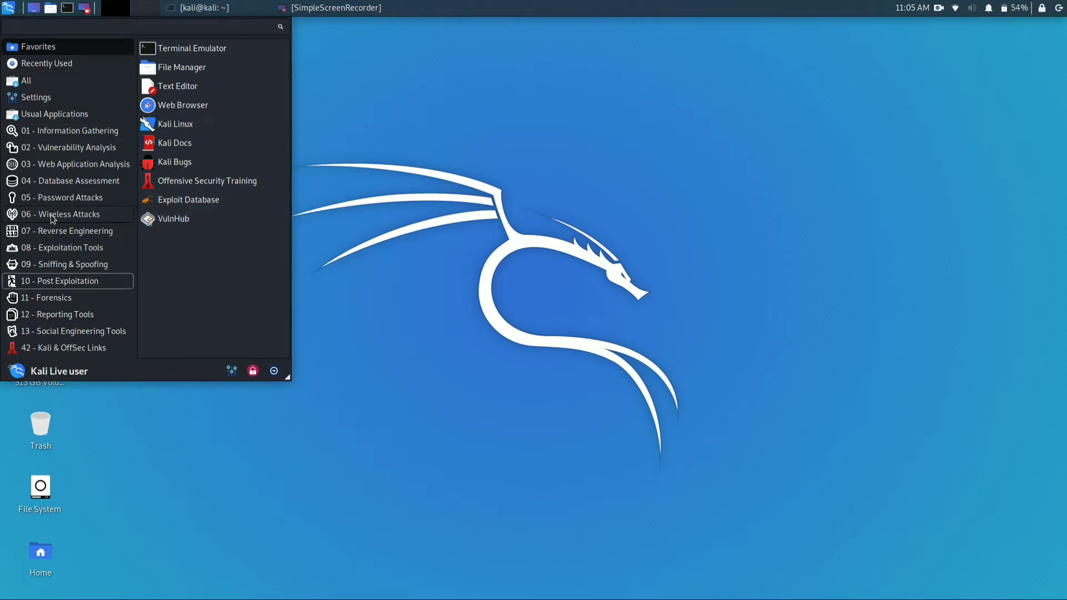
key(Tab)
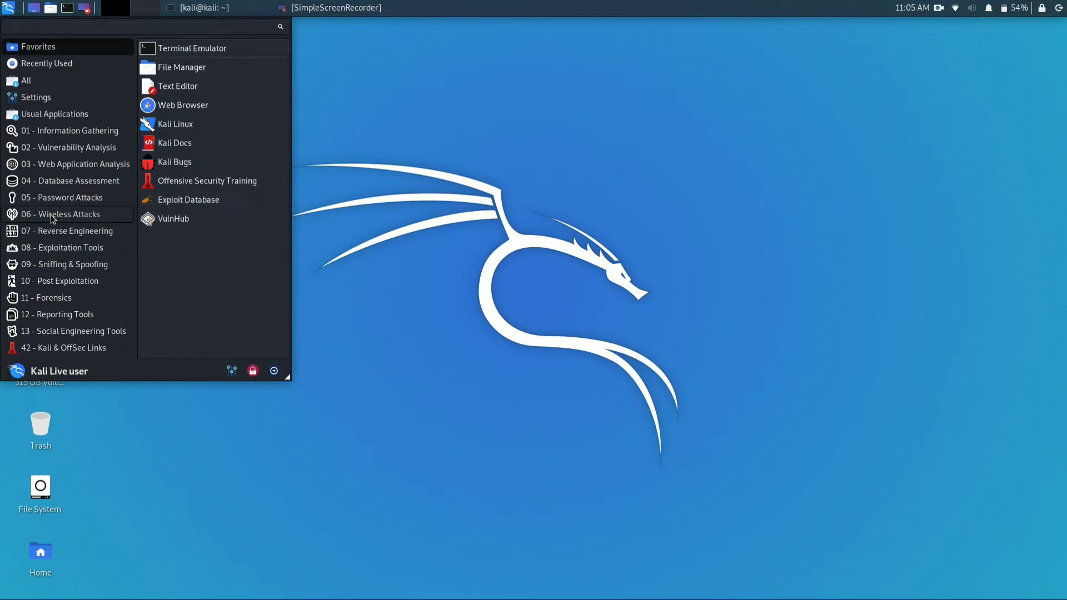
key(Down)
key(Down)
key(Down)
key(Down)
key(Down)
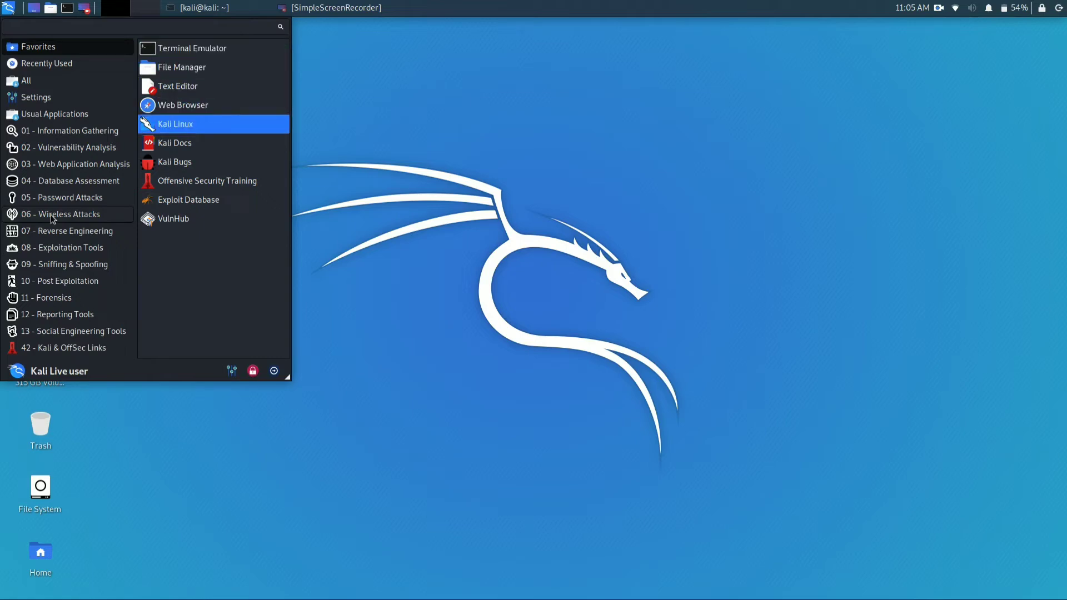
Change the desktop's appearance style to Windows-10 and close the Appearance settings
click(16, 79)
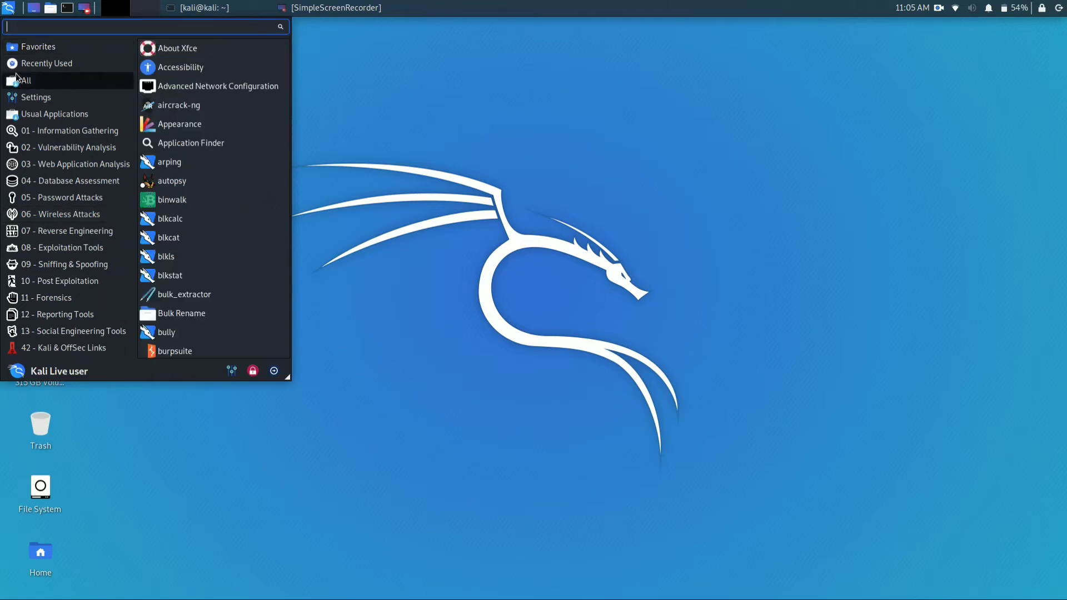
click(65, 102)
click(75, 84)
click(106, 102)
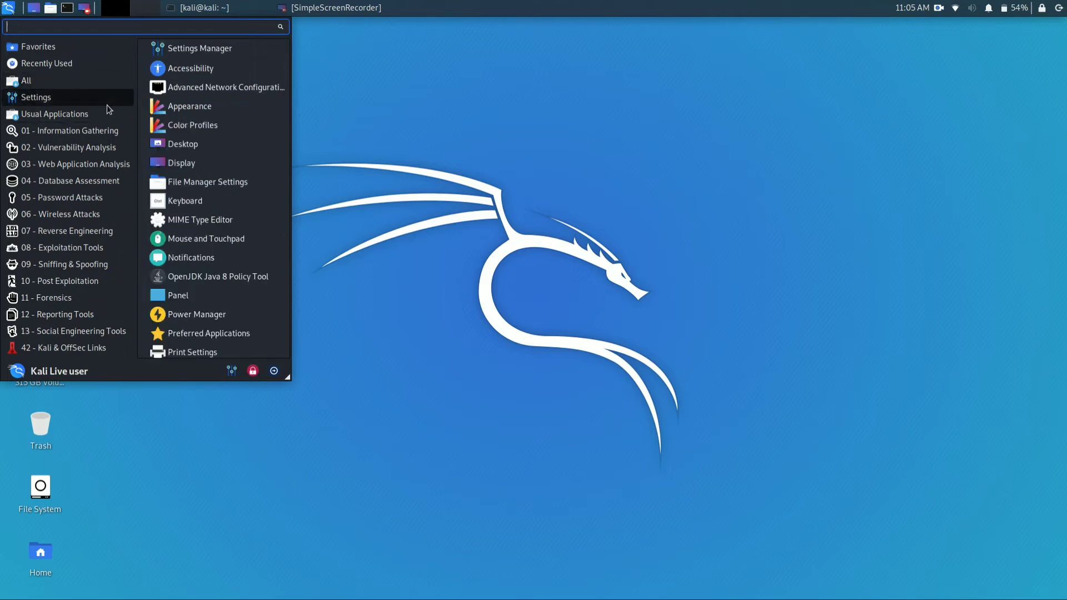
click(223, 105)
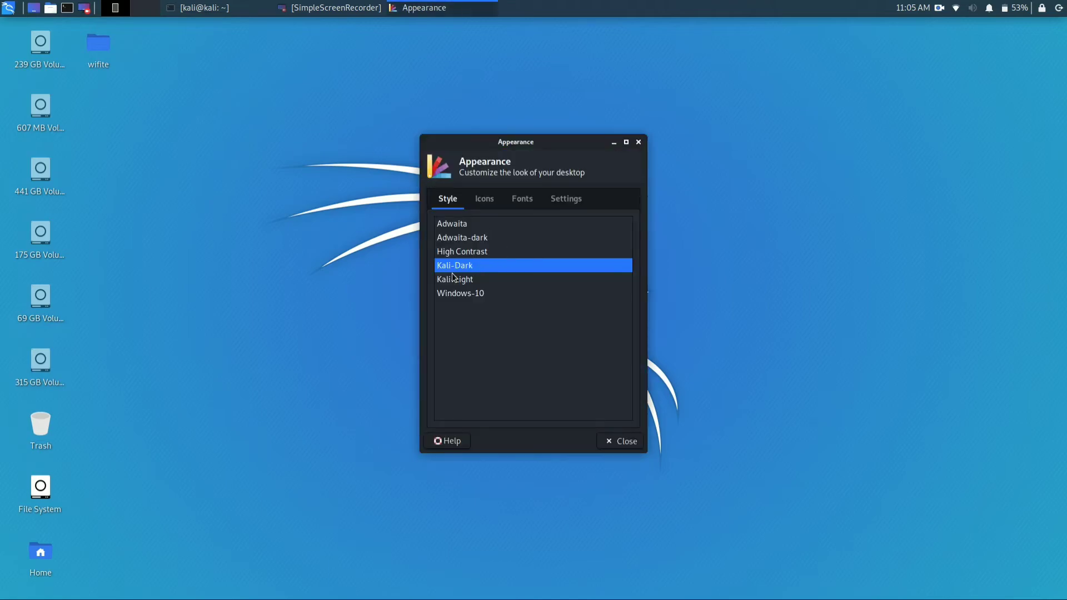
click(450, 297)
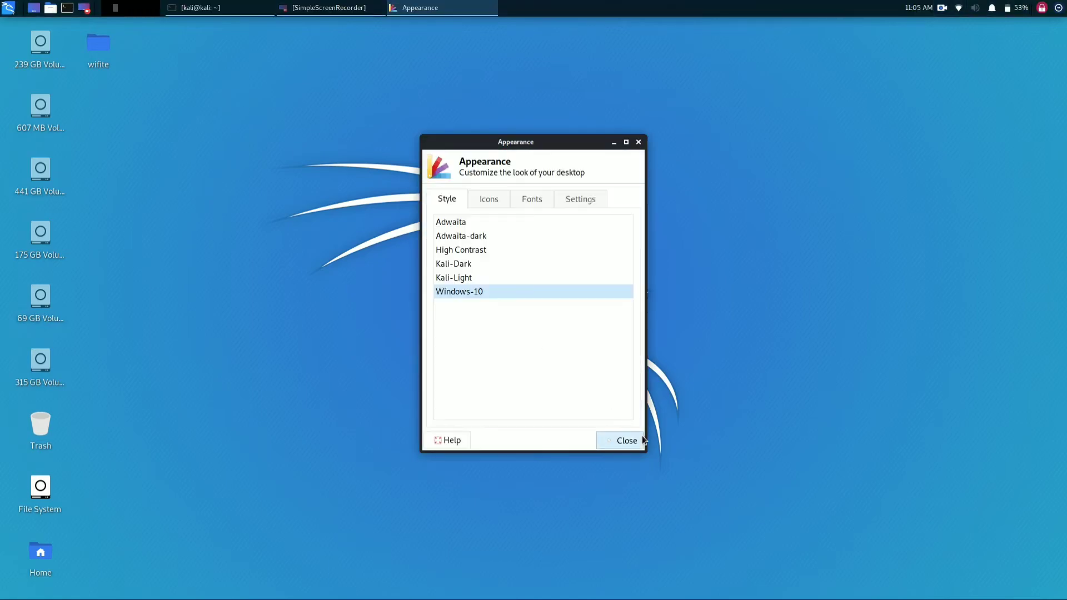
click(635, 442)
Examine the kali home folder and its free space in a maximized File Manager, and close the window
click(8, 7)
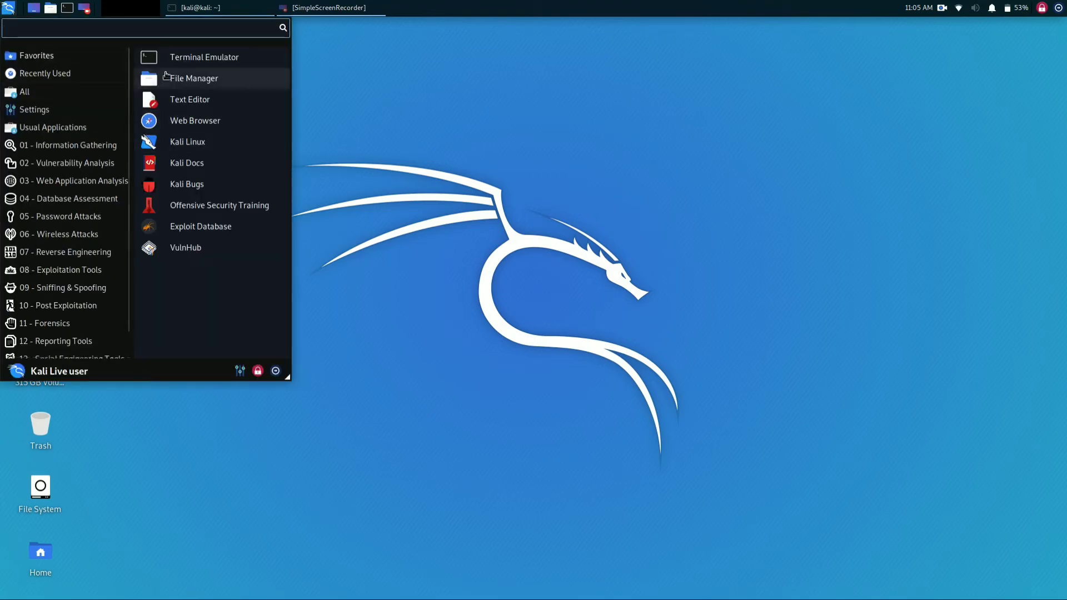
click(188, 80)
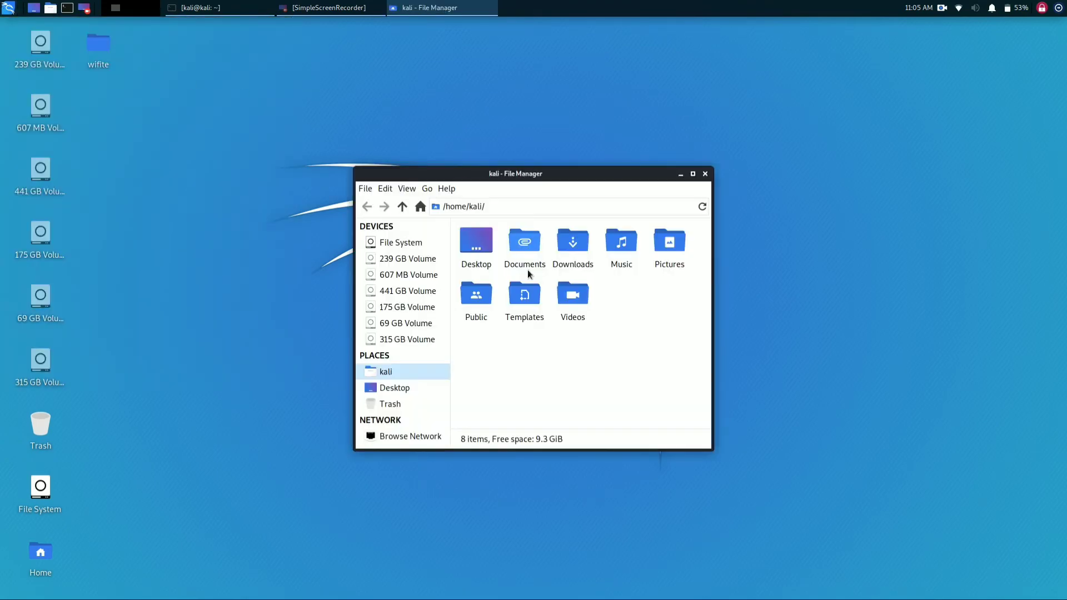
click(692, 174)
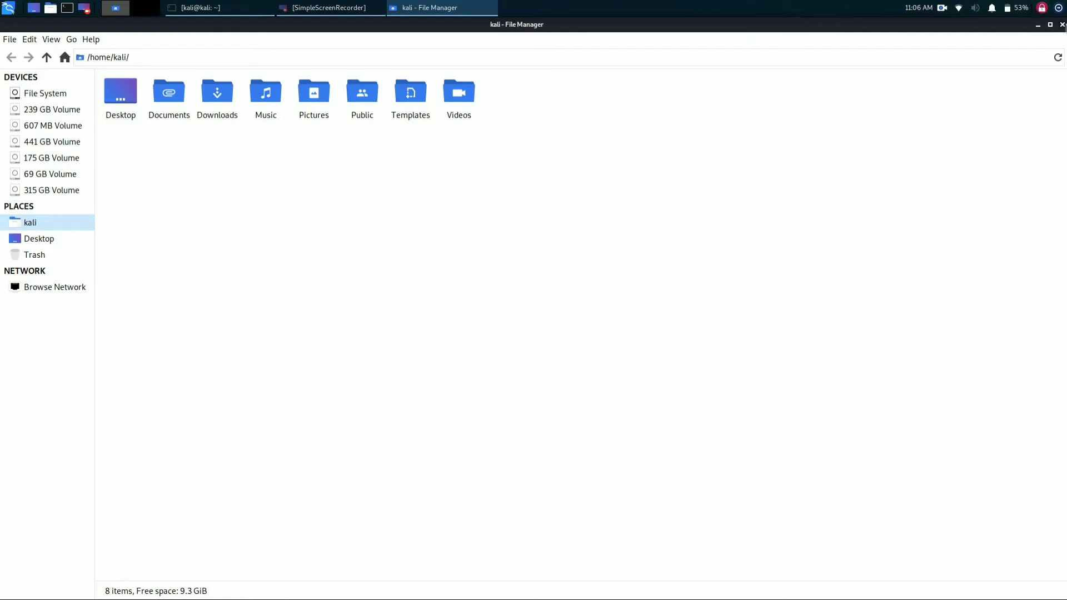
click(1062, 25)
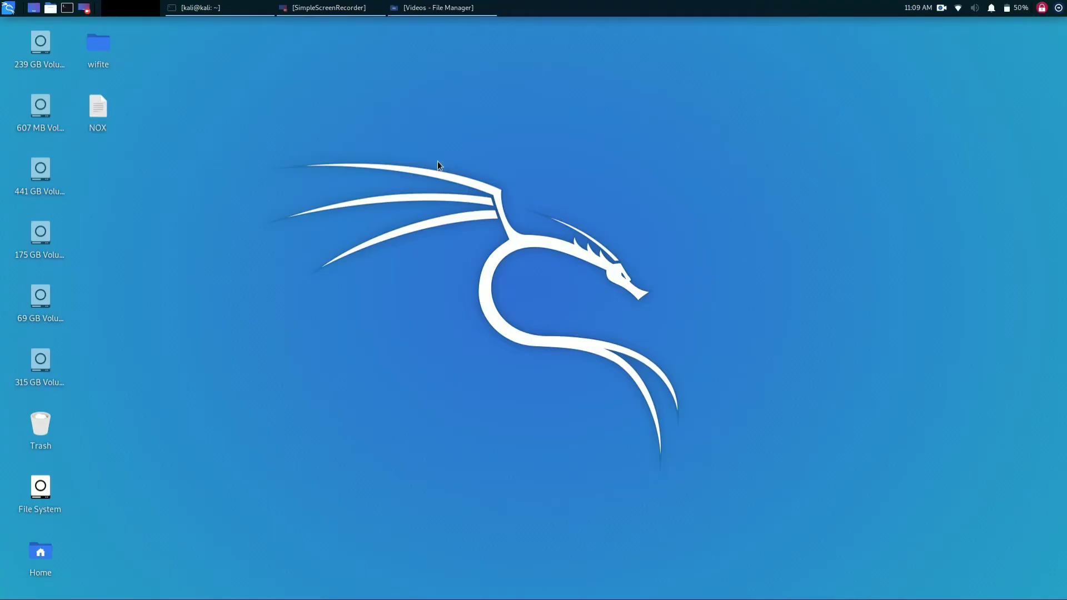
Run kali-undercover in a new terminal to give the desktop a Windows look, and move the terminal away from the desktop icons
click(66, 8)
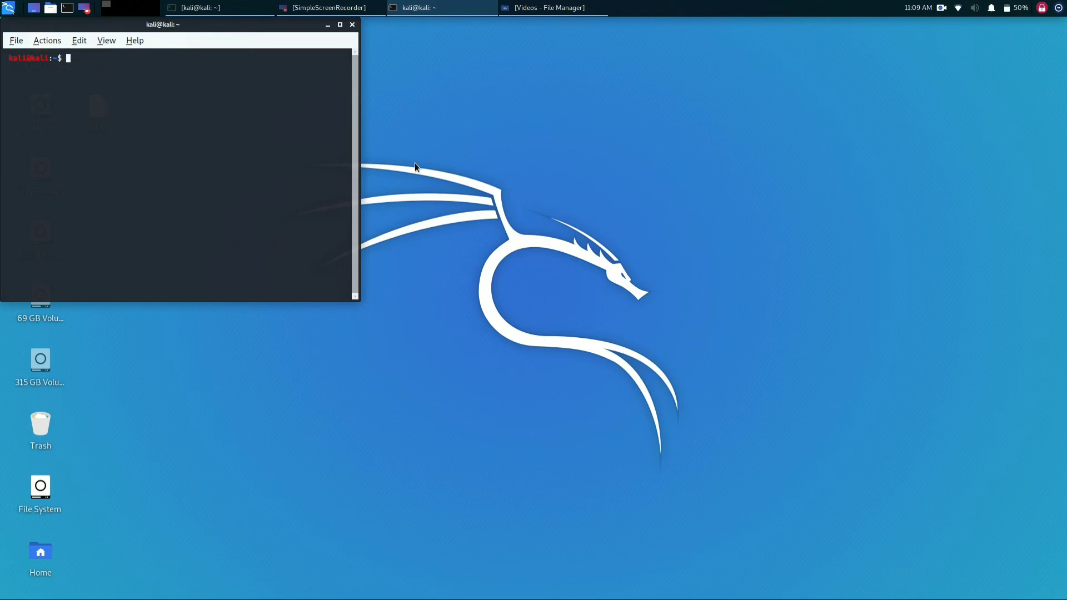
text(kal)
key(BackSpace)
key(BackSpace)
key(Return)
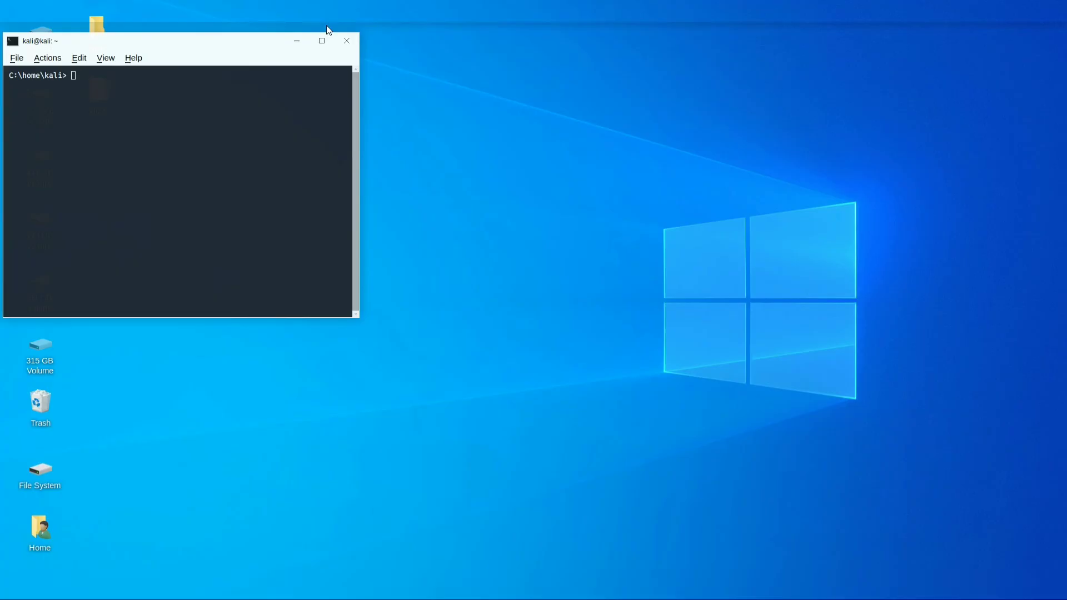
drag(219, 41, 632, 41)
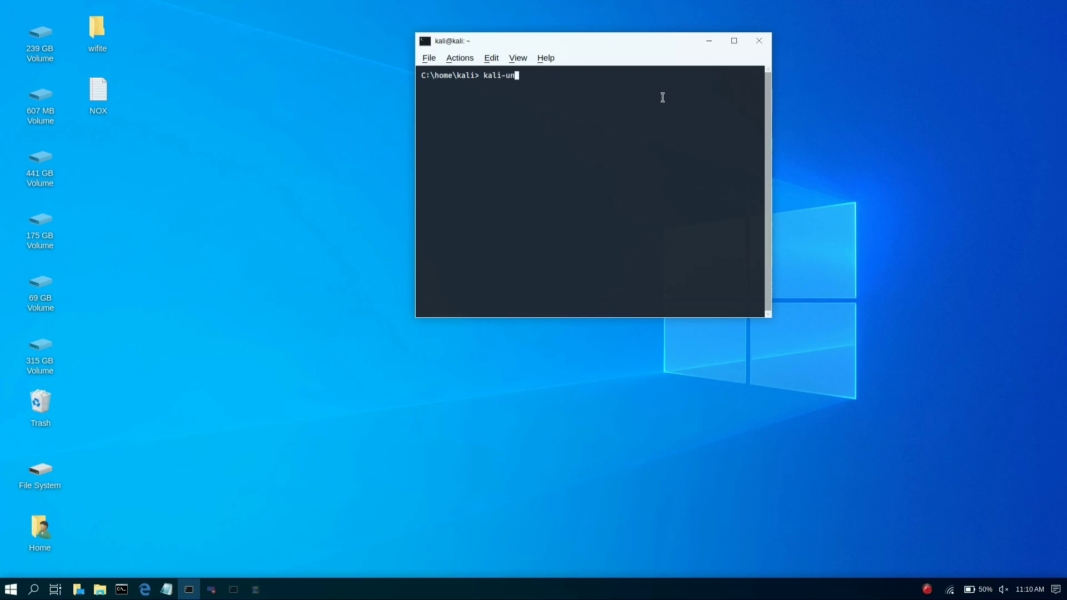
Run kali-undercover again to restore the regular Kali desktop, and minimize the terminal
text(dwe)
key(Return)
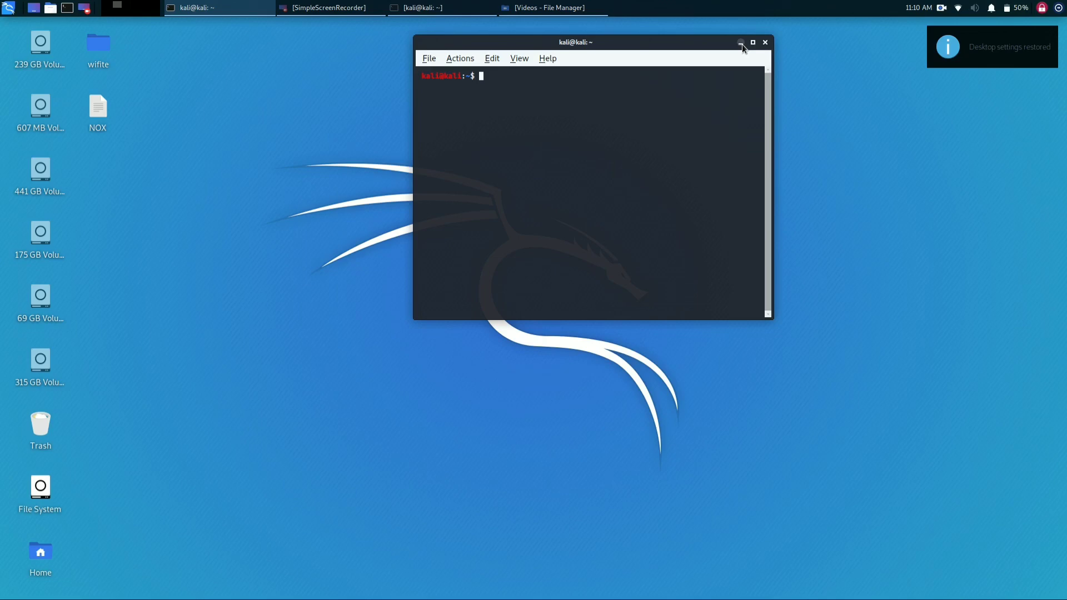
click(741, 43)
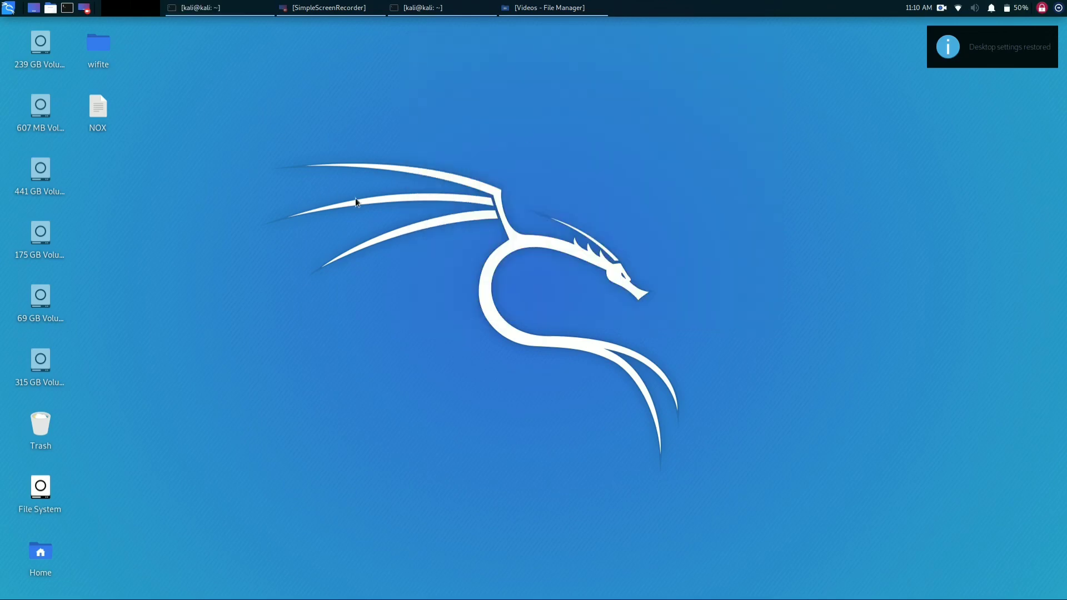